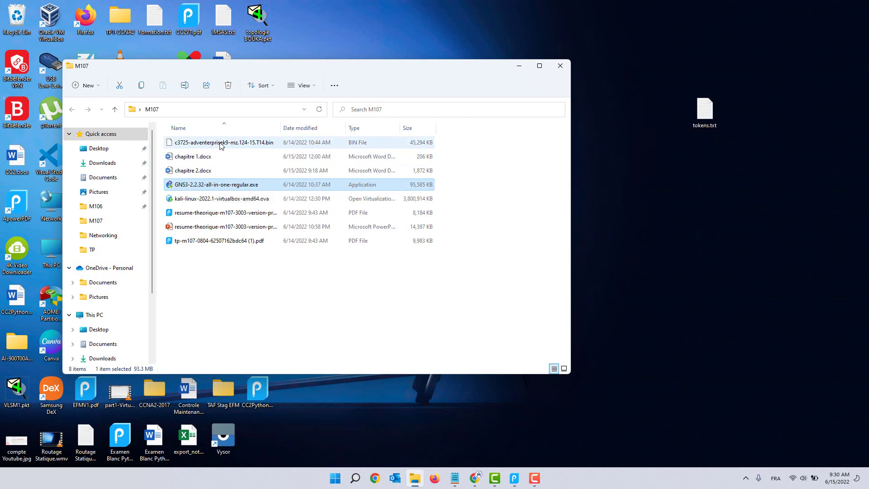
Step: Select the c3725 image, shift the M107 window right and bring the ApowerPDF lab instructions forward
click(273, 146)
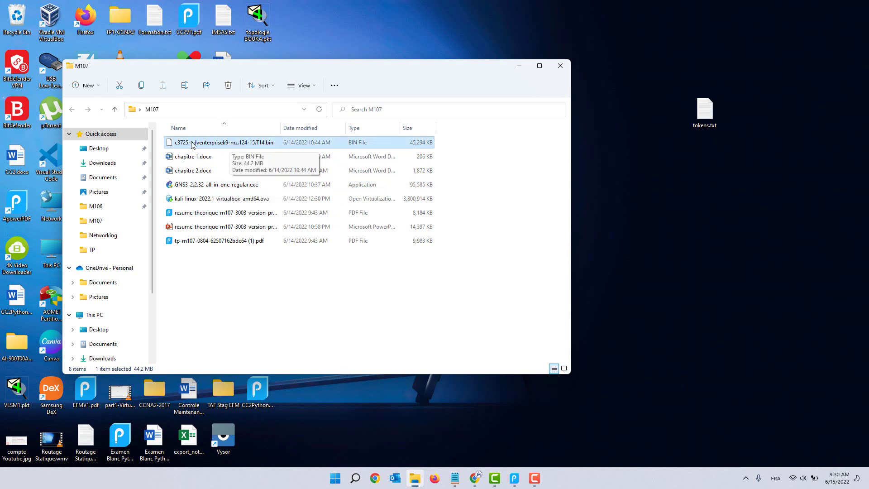
drag(187, 68, 327, 68)
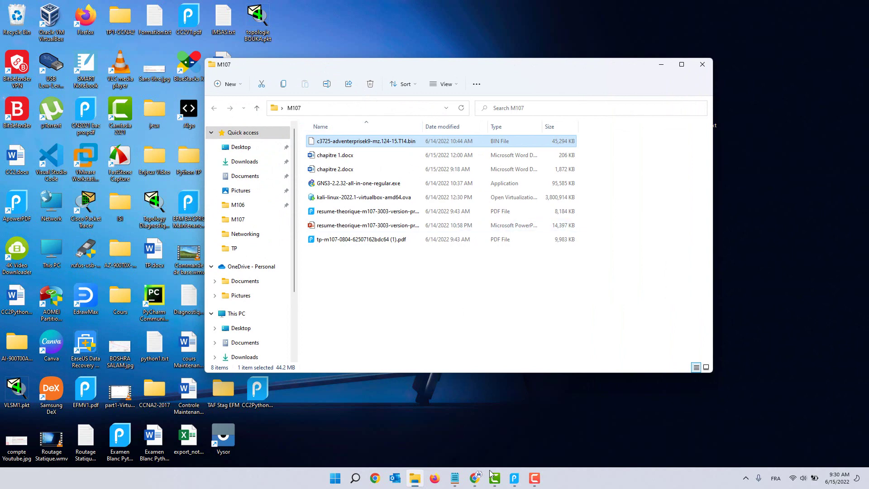
click(514, 478)
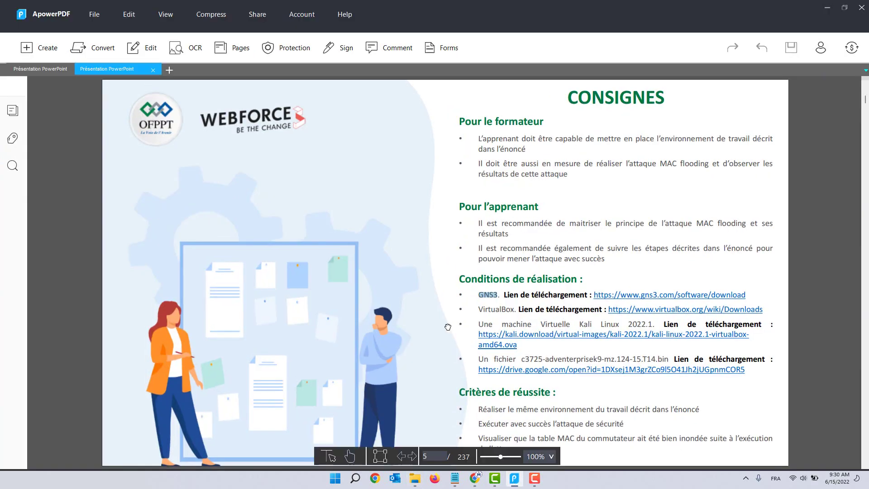
Step: Scroll the PDF to the Activité 1 setup page, then minimize ApowerPDF
scroll(448, 327, down, 3)
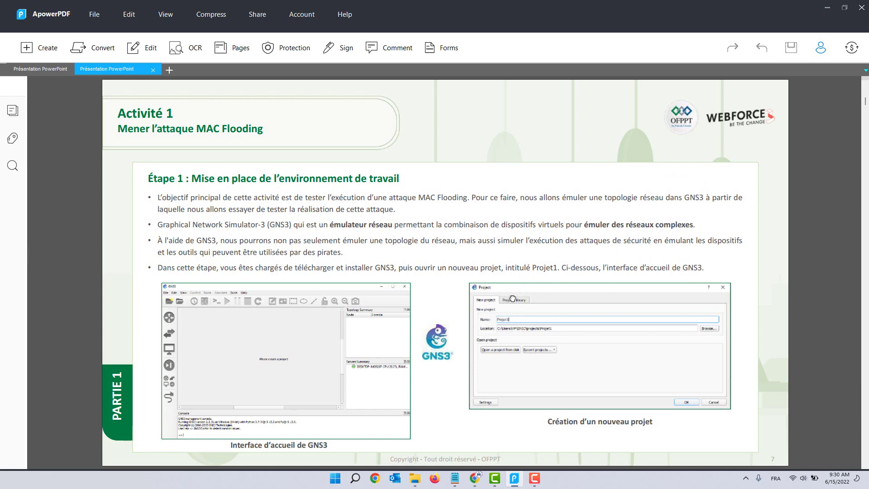
click(828, 7)
Step: Run GNS3-2.2.32-all-in-one-regular.exe, accepting the license, default components and C:\Program Files\GNS3
click(377, 185)
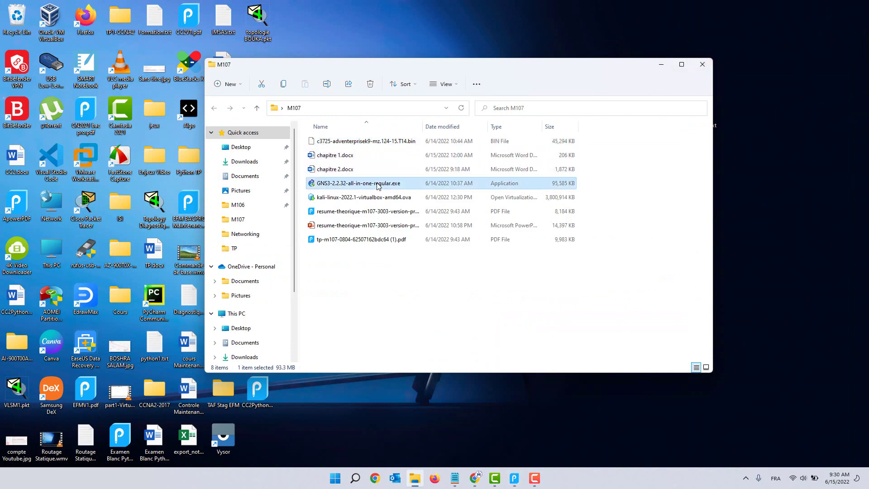
double_click(378, 185)
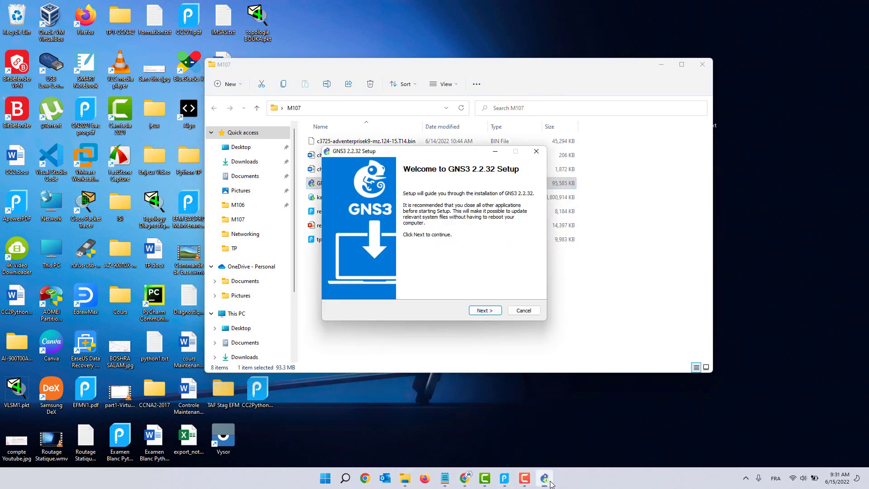
click(484, 311)
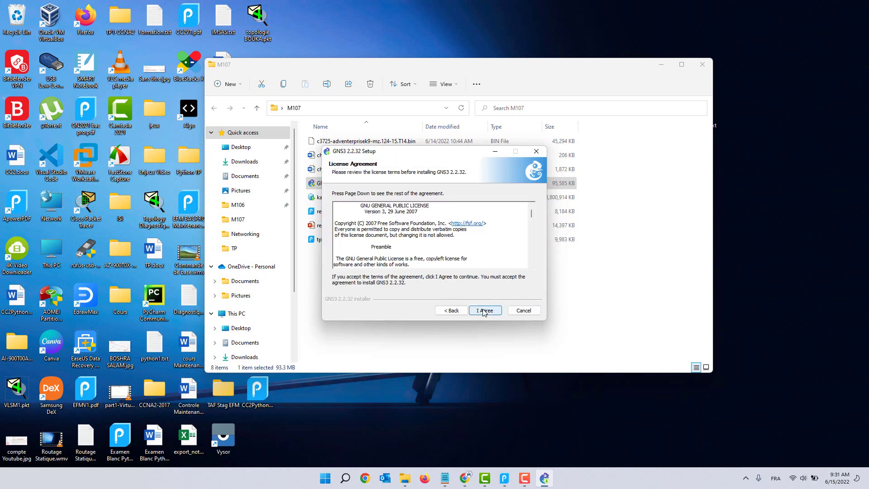
click(484, 310)
click(483, 311)
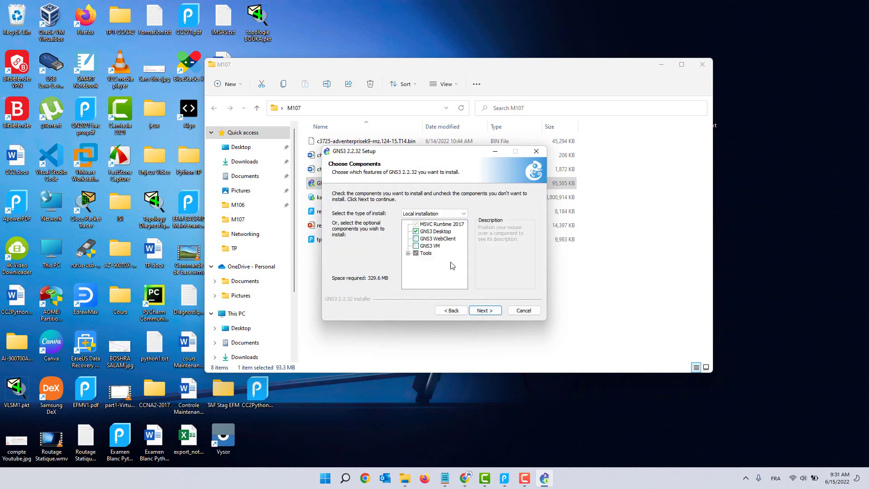
click(485, 311)
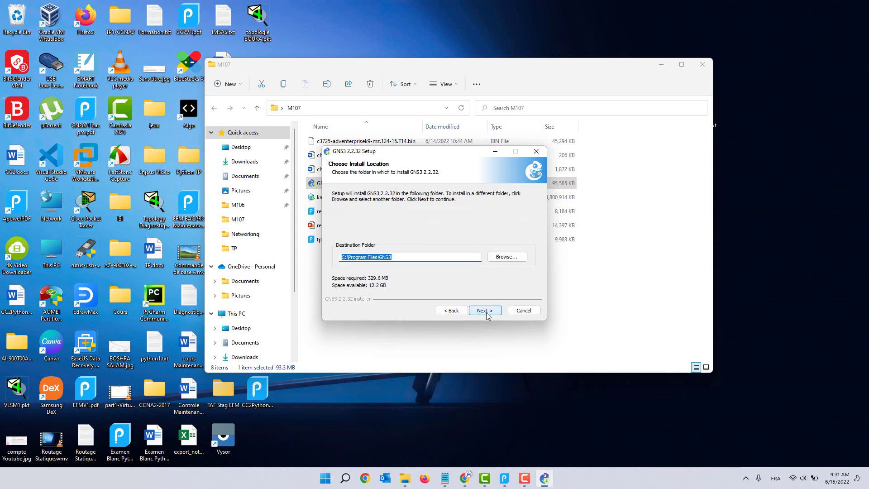
click(486, 312)
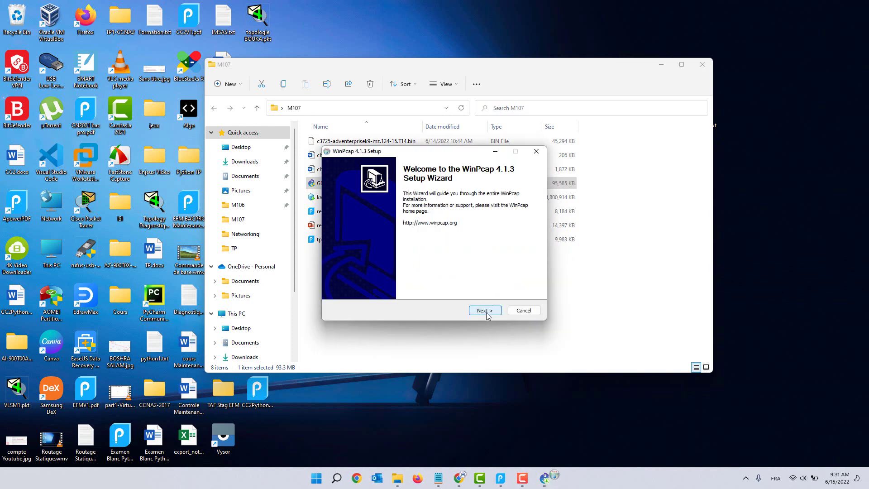
Step: Install WinPcap 4.1.3 with default options and close its wizard
click(486, 312)
click(485, 311)
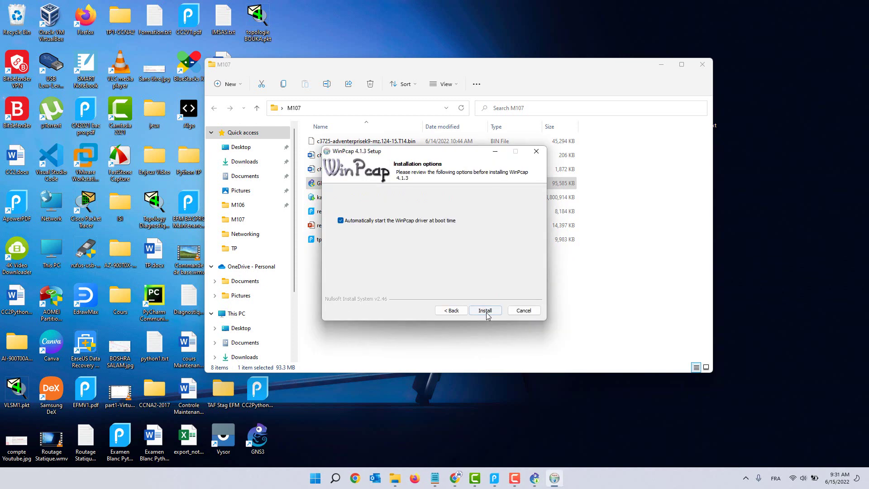
click(485, 310)
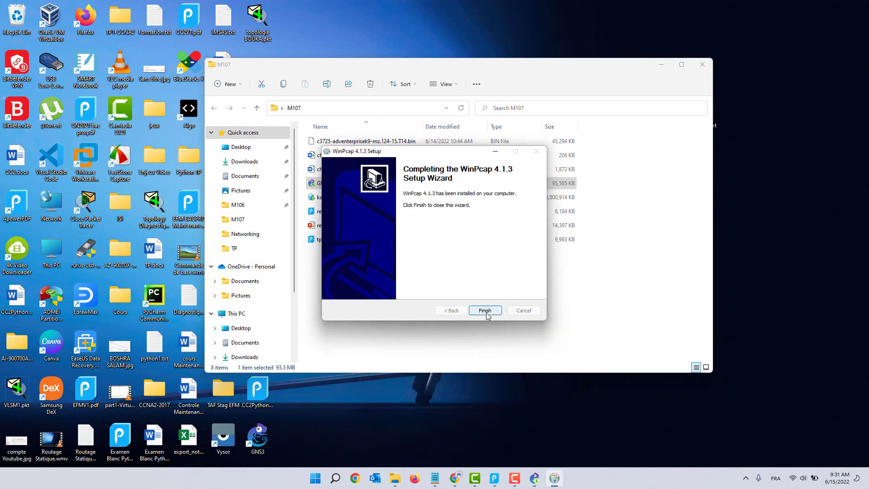
click(485, 310)
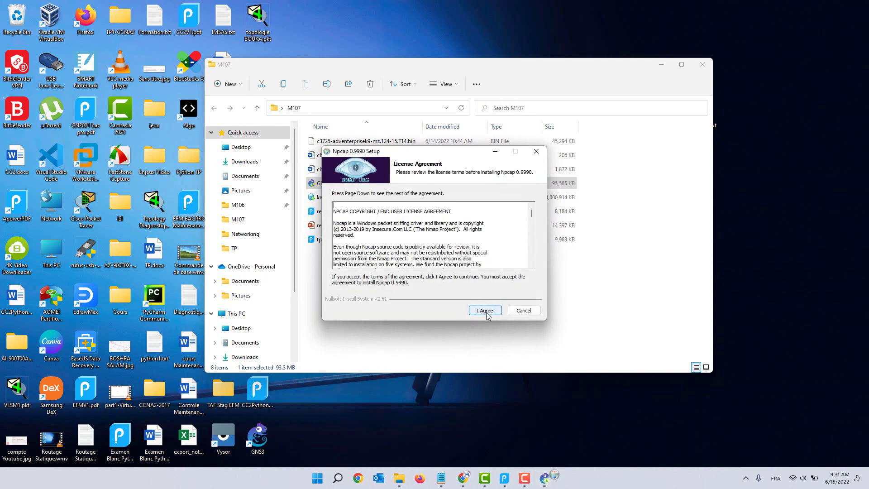
Step: Install Npcap 0.9990 with default options and close its wizard
click(485, 311)
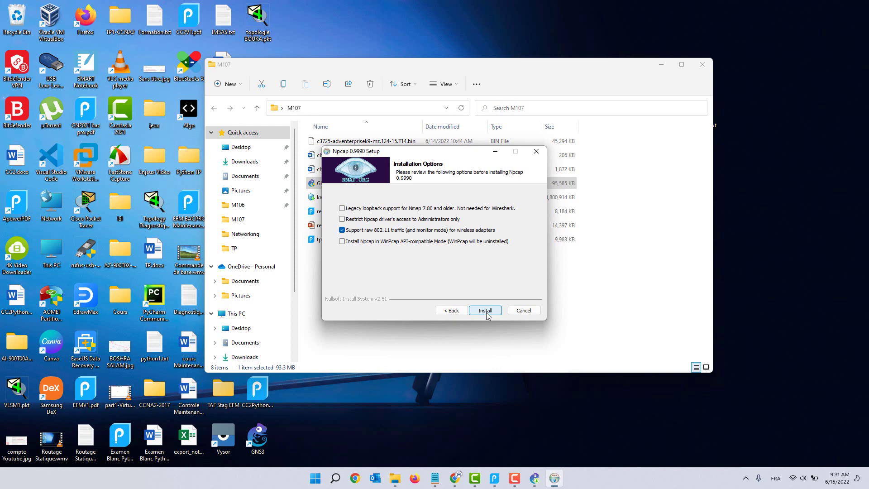
click(486, 312)
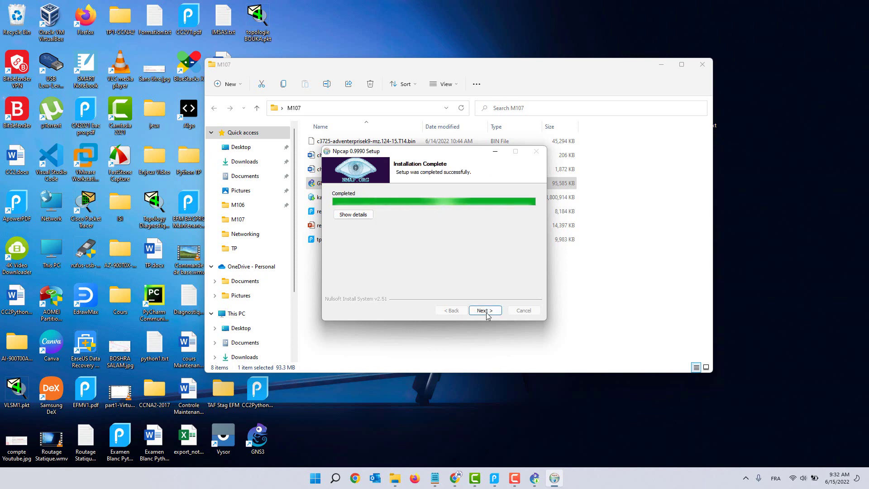
click(484, 310)
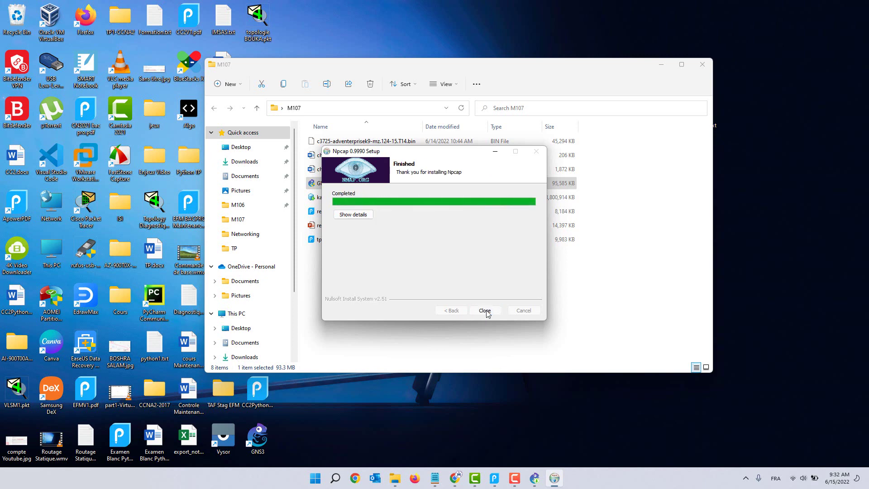
click(485, 310)
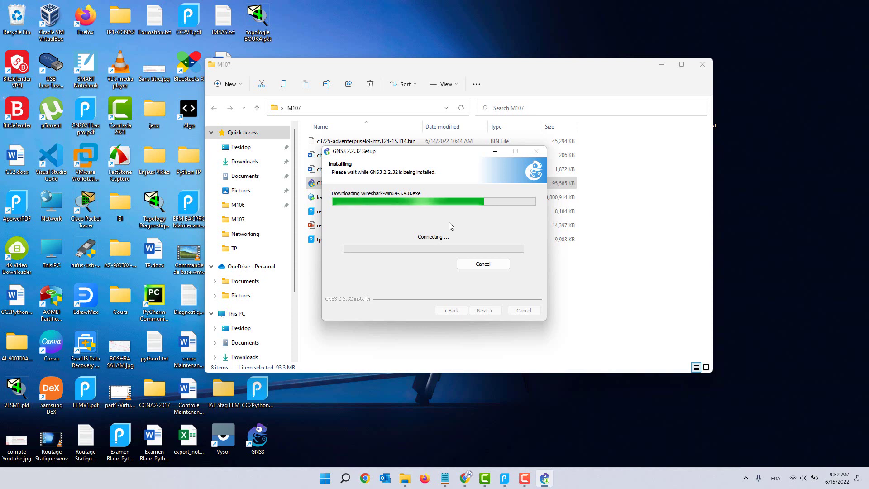
Step: Wait while GNS3 Setup downloads Wireshark-win64-3.4.8.exe and other bundled tools
click(523, 475)
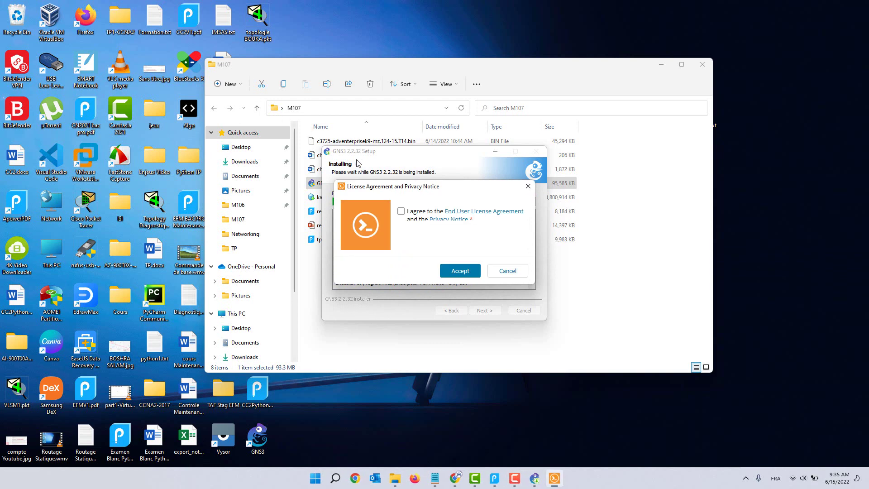
Step: Accept the Solar-PuTTY license and privacy notice, then enter and submit your email address
click(401, 211)
click(457, 271)
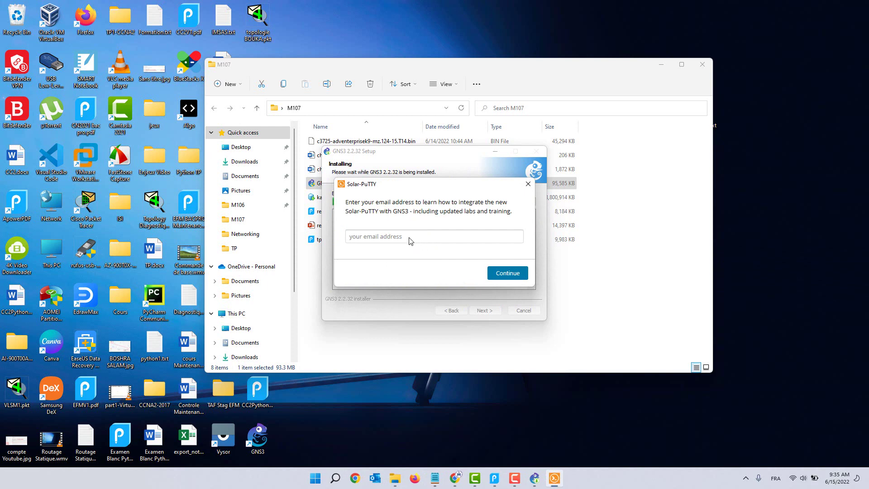
click(395, 236)
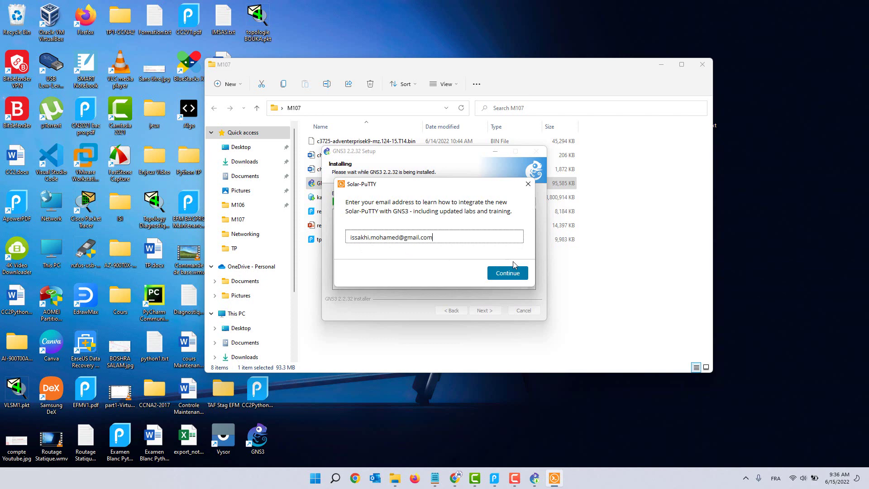
click(511, 272)
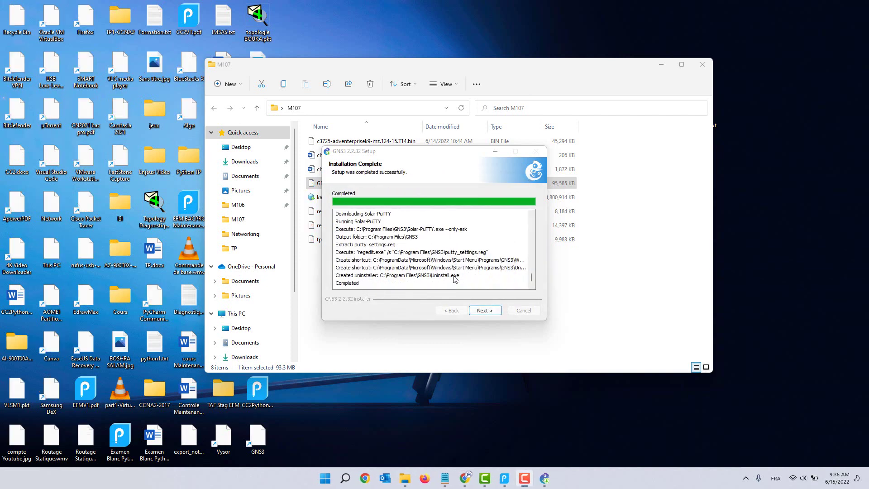
Step: Decline the free Solarwinds Standard Toolset and finish setup with Start GNS3 checked
click(493, 314)
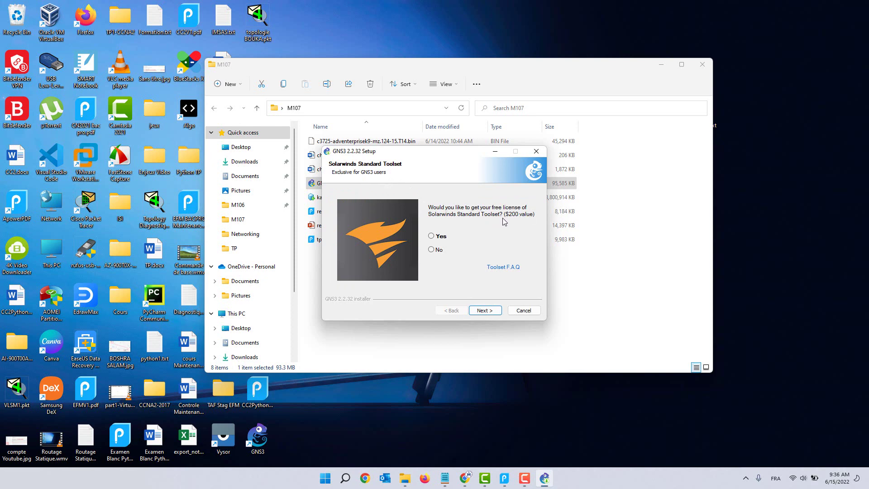
click(437, 250)
click(486, 312)
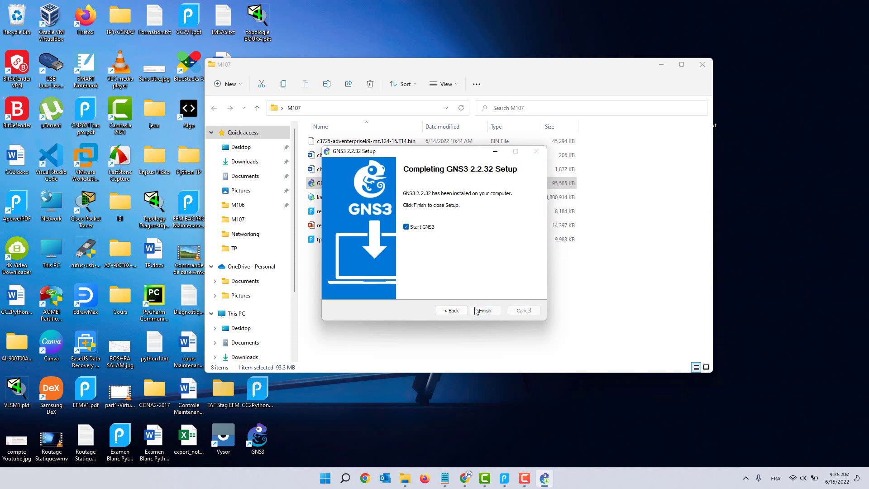
click(476, 311)
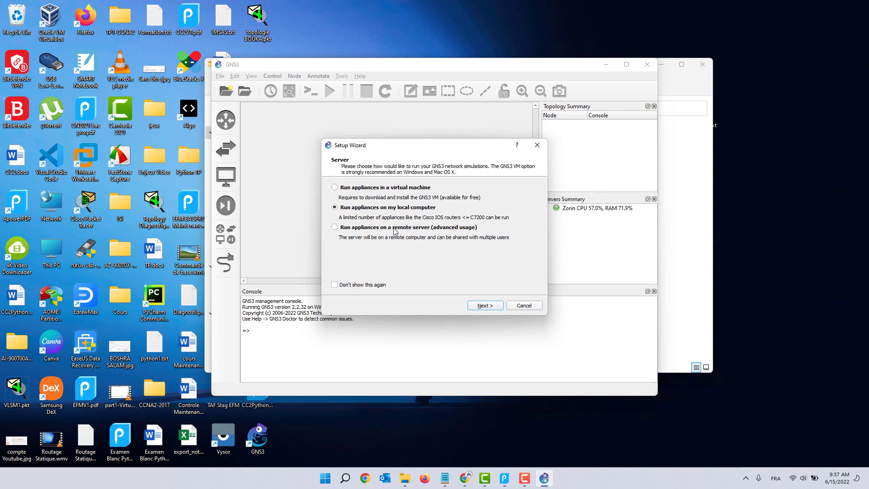
Step: Run appliances on the local computer and accept the localhost port 3080 server settings
click(483, 306)
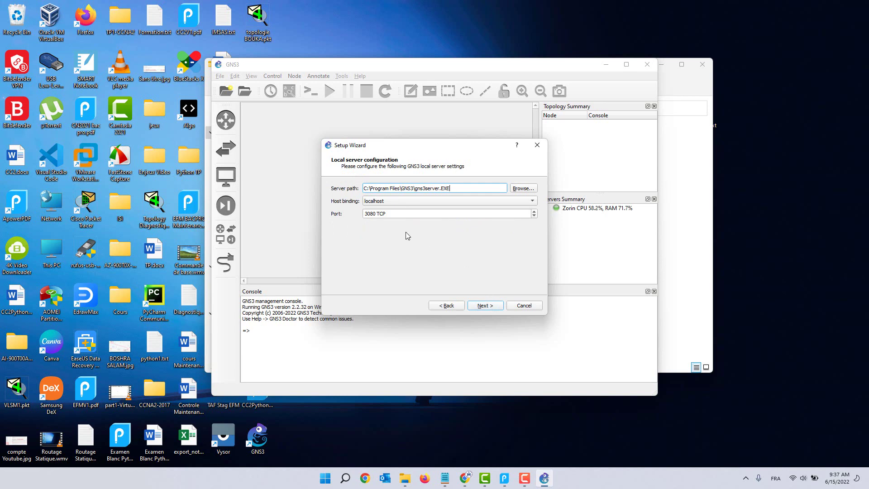
click(488, 306)
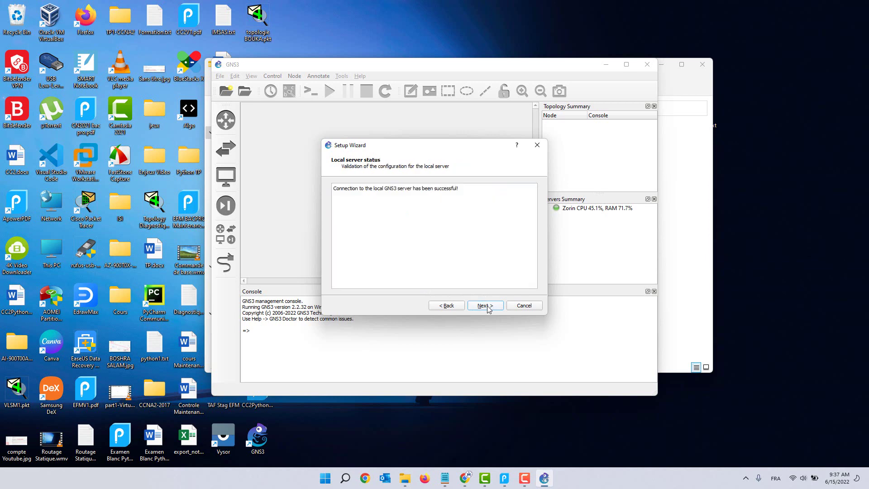
click(487, 306)
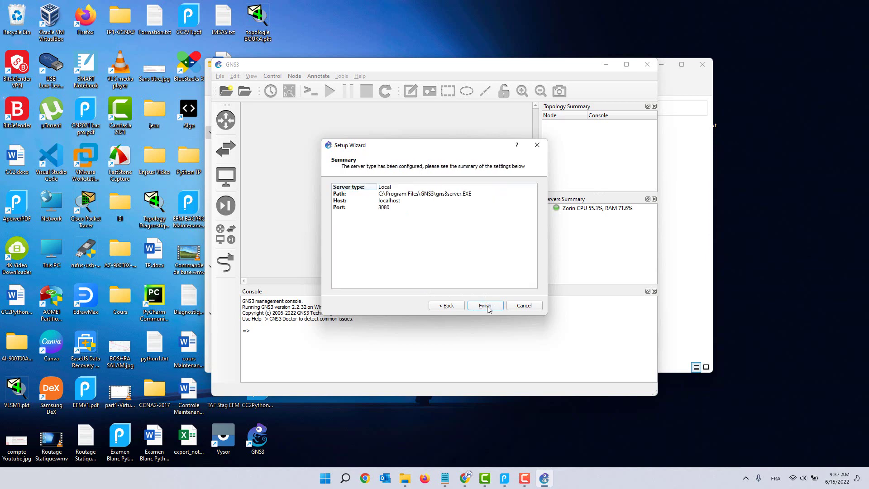
click(488, 306)
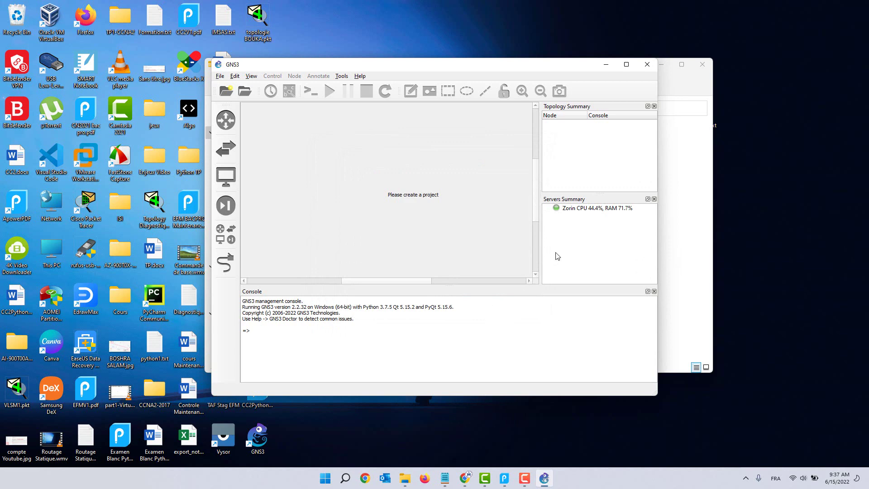
Step: Maximize GNS3 and create a new blank project named projet1
click(626, 64)
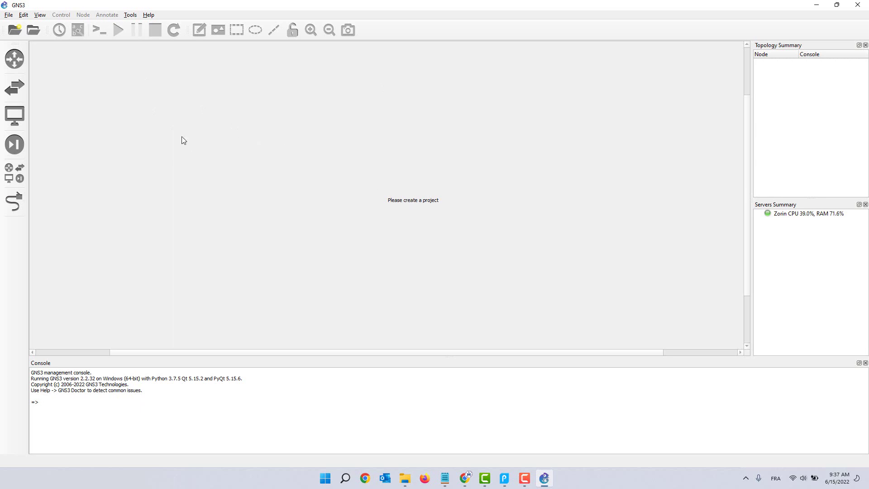
click(9, 16)
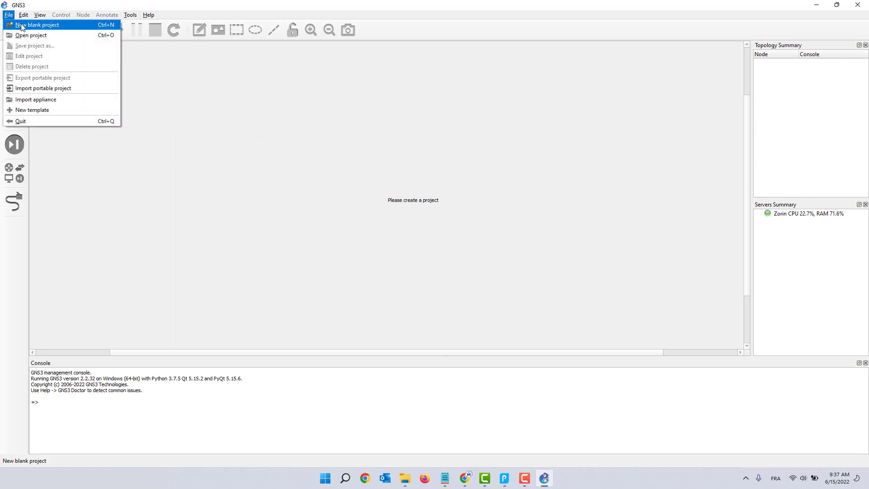
click(25, 26)
click(292, 194)
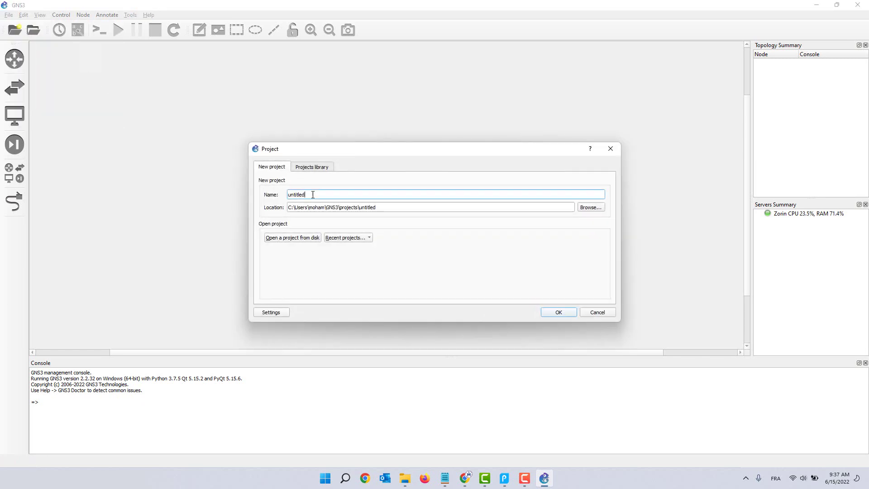
double_click(292, 194)
text(projet1)
click(549, 314)
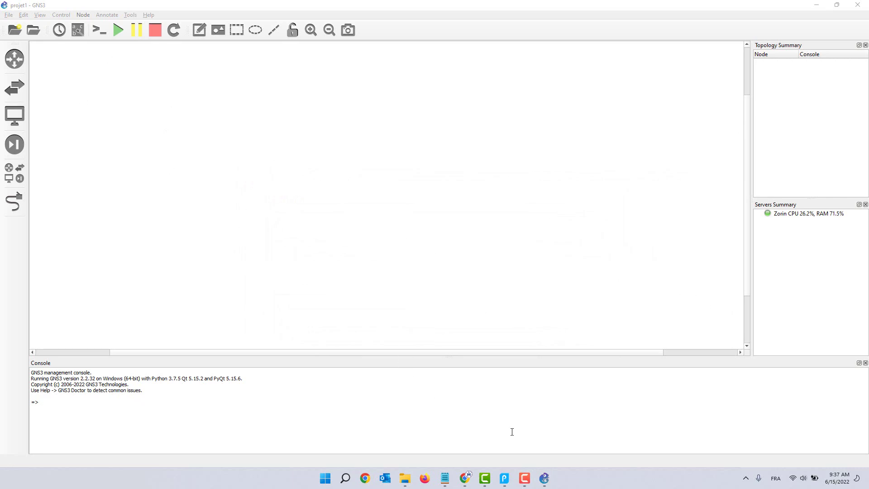
click(504, 478)
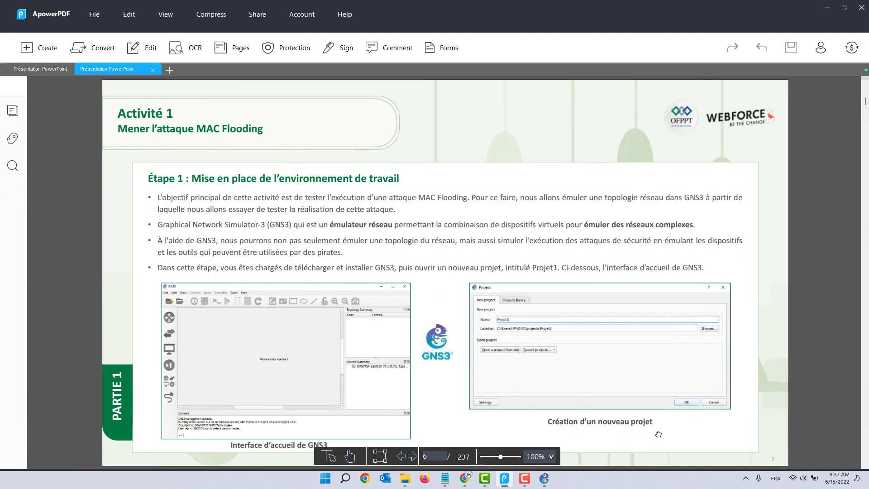
scroll(429, 357, down, 1)
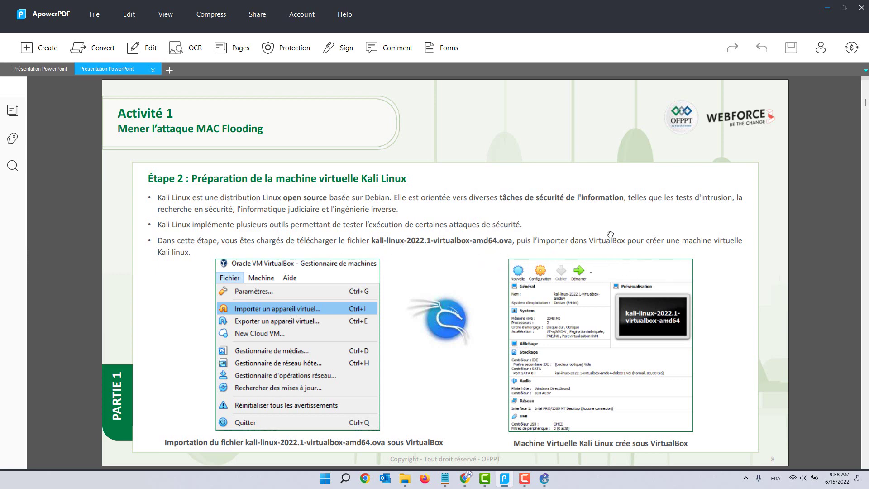
click(827, 8)
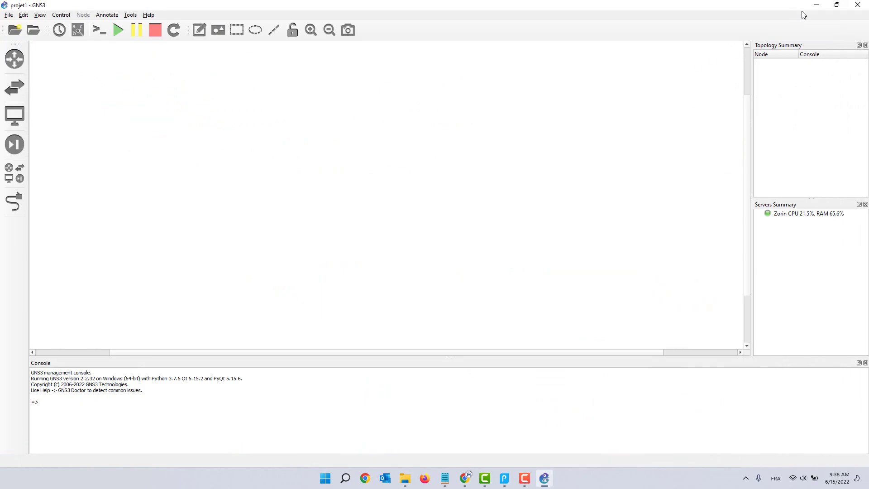
Step: Clear the desktop, launch VirtualBox, dismiss the update notice and start Import Appliance
click(816, 5)
click(661, 64)
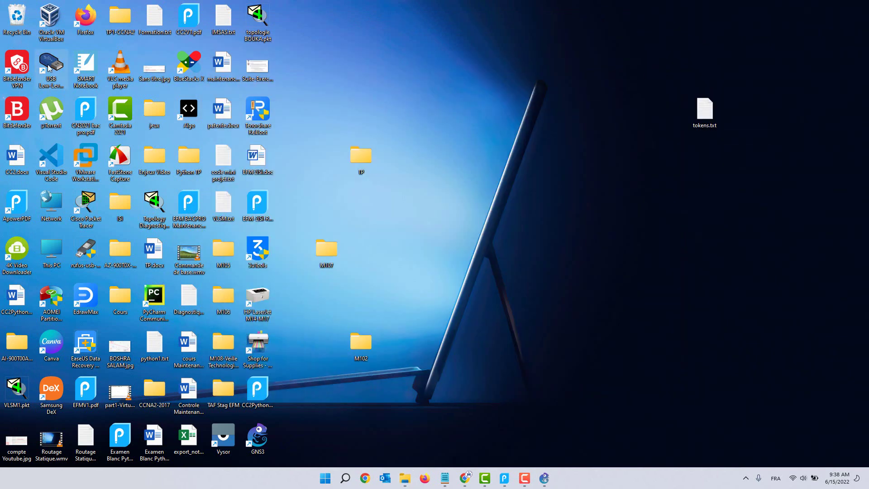
click(51, 39)
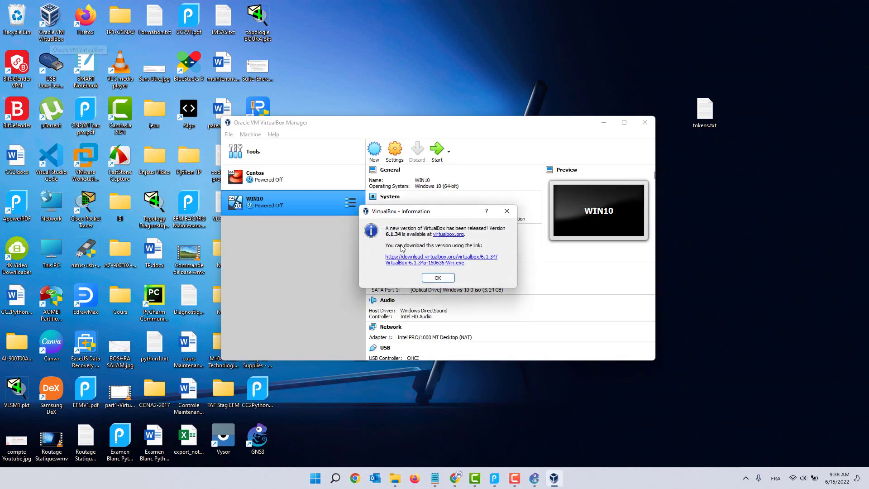
click(437, 278)
click(228, 135)
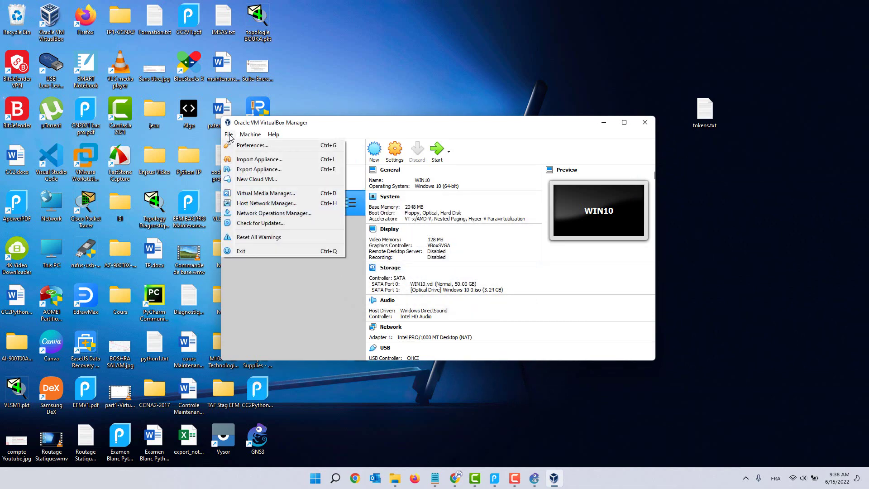
click(275, 162)
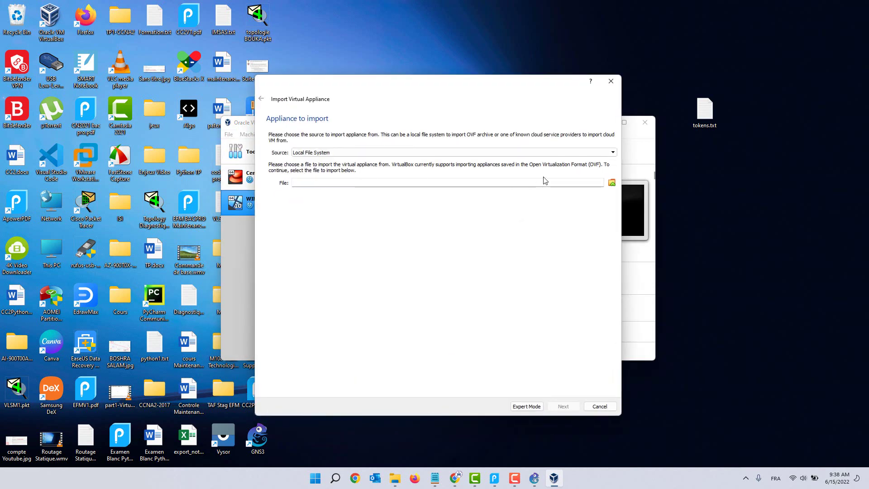
Step: Choose kali-linux-2022.1-virtualbox-amd64.ova from Desktop\M107 as the import source
click(613, 185)
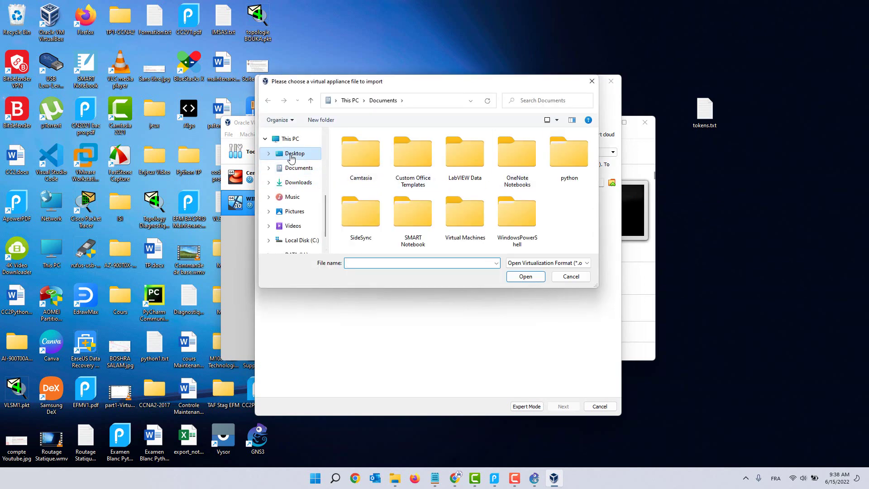
click(292, 153)
scroll(386, 198, down, 3)
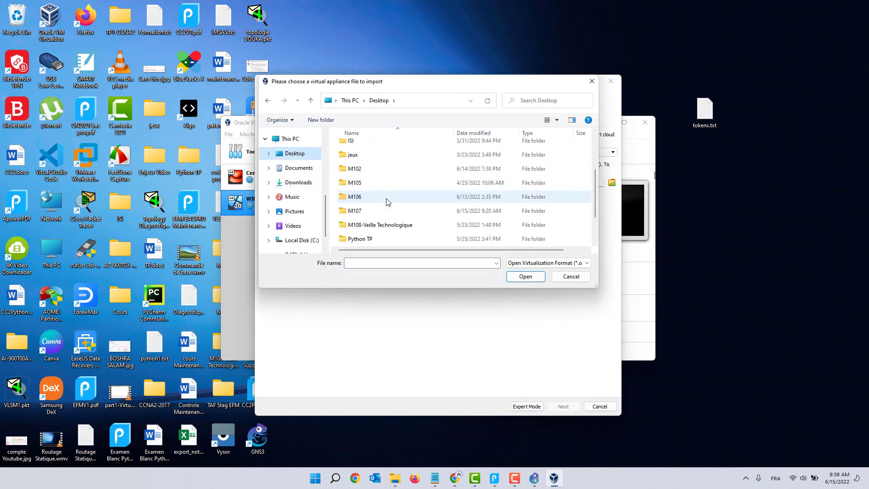
scroll(383, 197, down, 1)
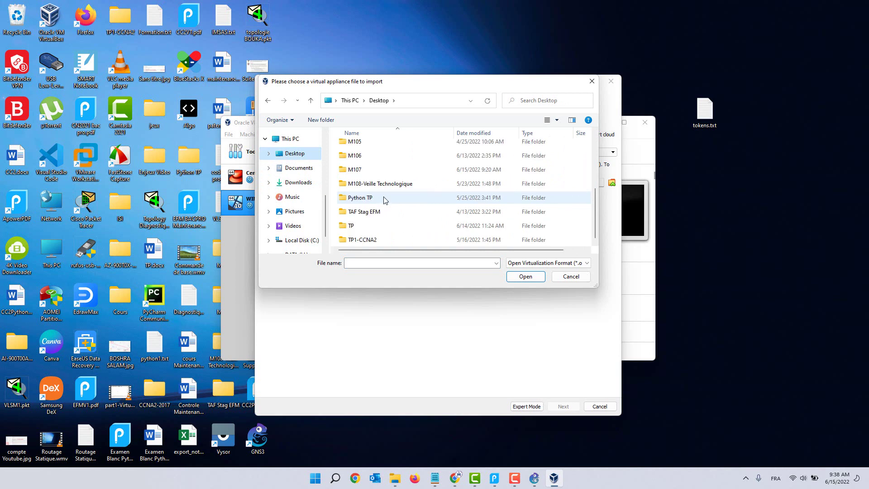
double_click(372, 172)
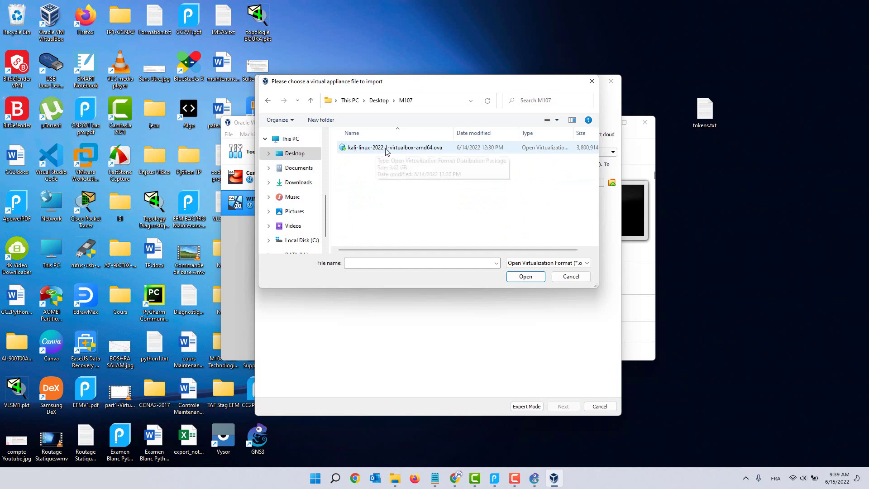
click(441, 148)
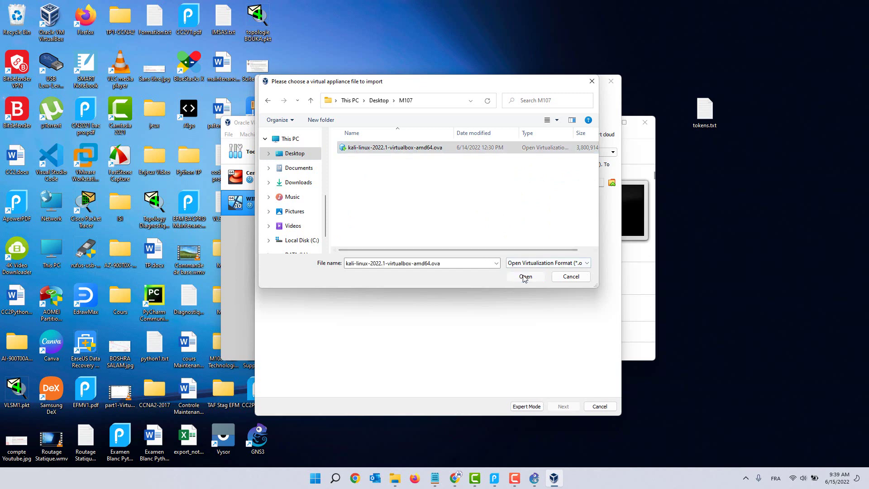
click(525, 276)
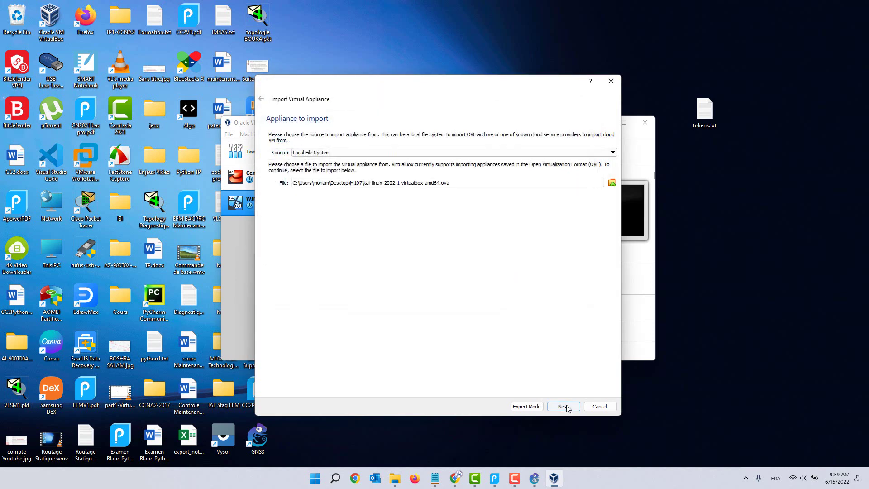
Step: Run the Kali Linux appliance import, accepting the licence terms
scroll(408, 276, down, 1)
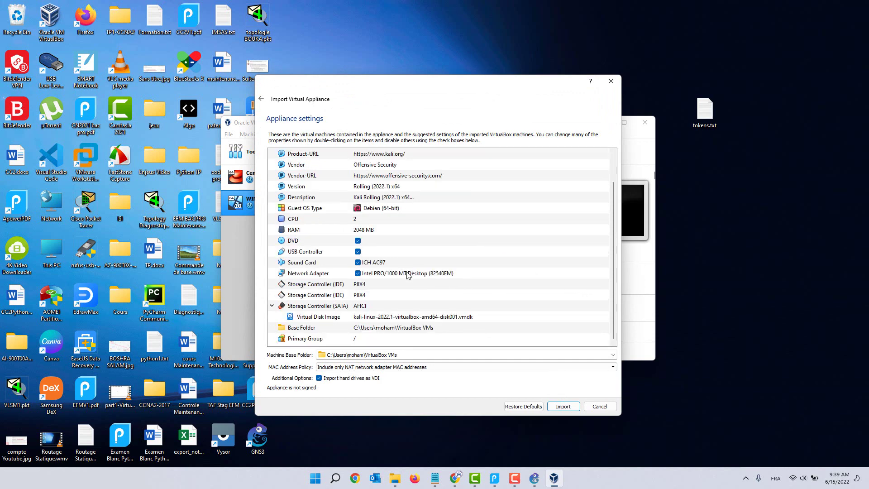
scroll(407, 275, up, 1)
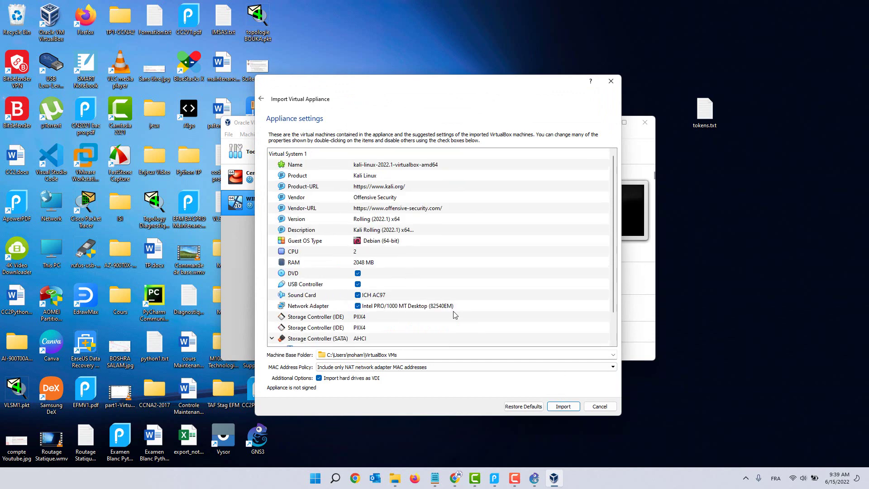
click(561, 407)
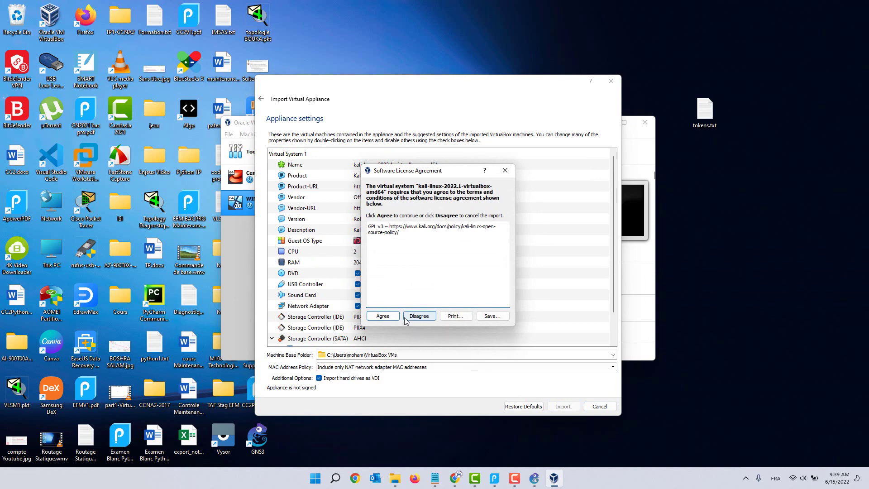
click(386, 316)
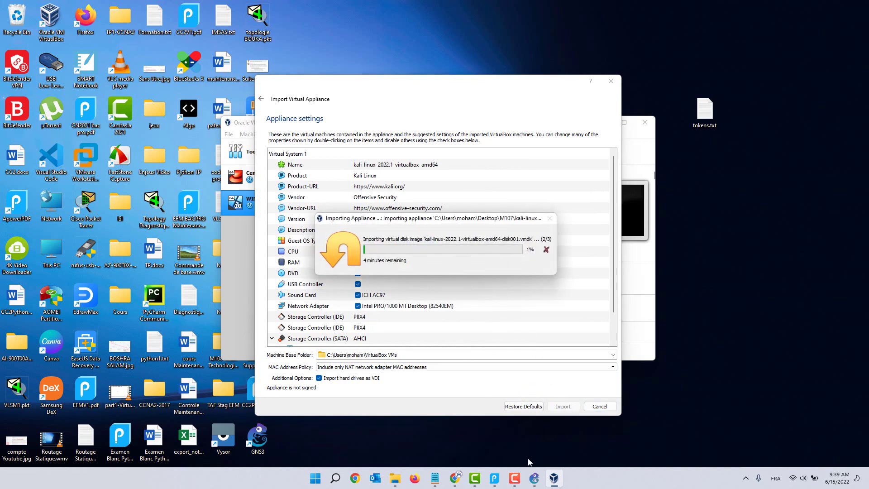
click(515, 478)
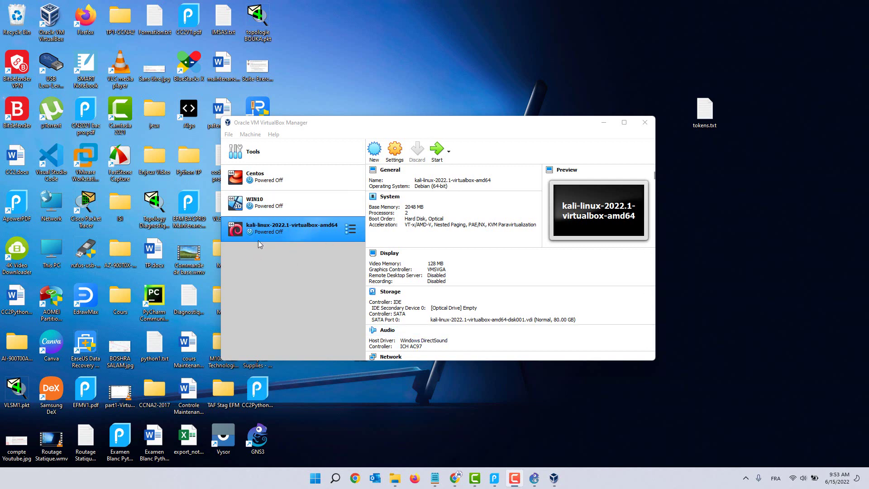
Step: Start the imported kali-linux-2022.1-virtualbox-amd64 machine and return to the course PDF
click(268, 232)
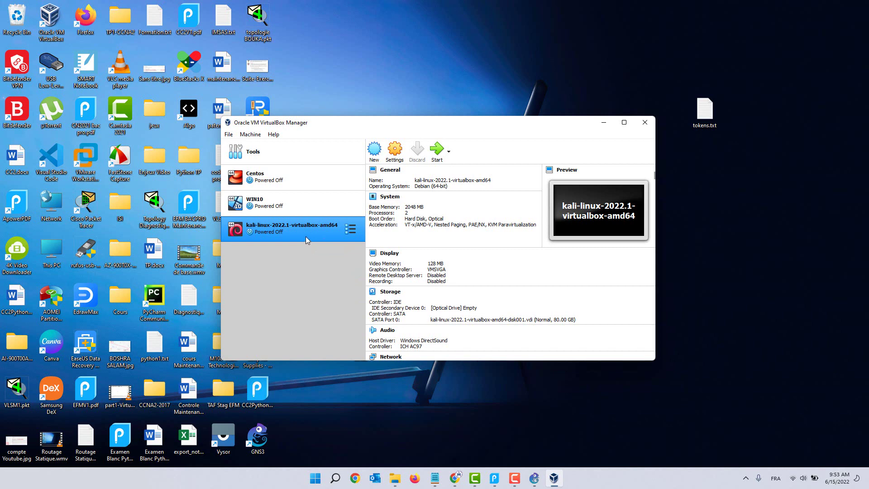
click(436, 150)
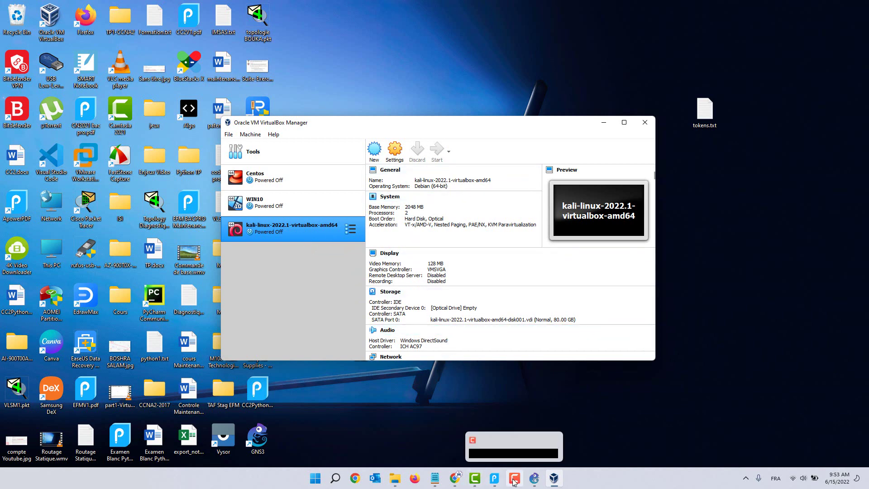
click(494, 477)
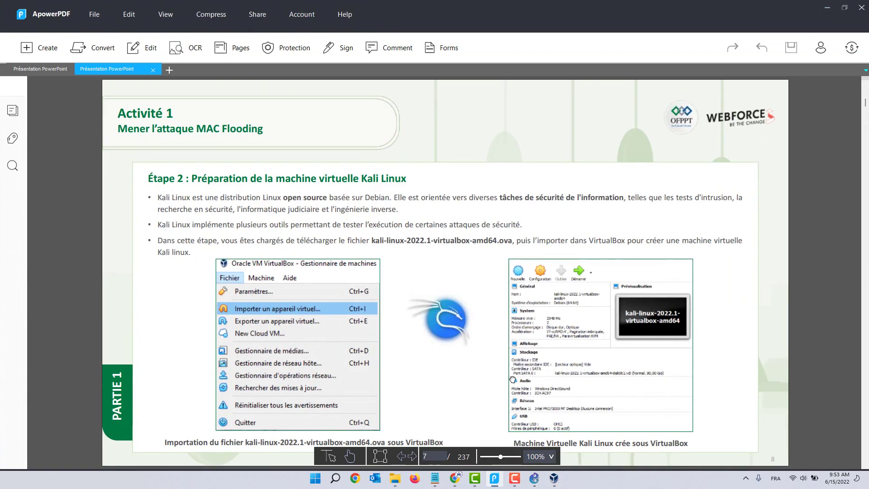
Step: Highlight the 'sudo apt update' command and the Kali login name in the PDF, then return to the VM
scroll(497, 347, down, 1)
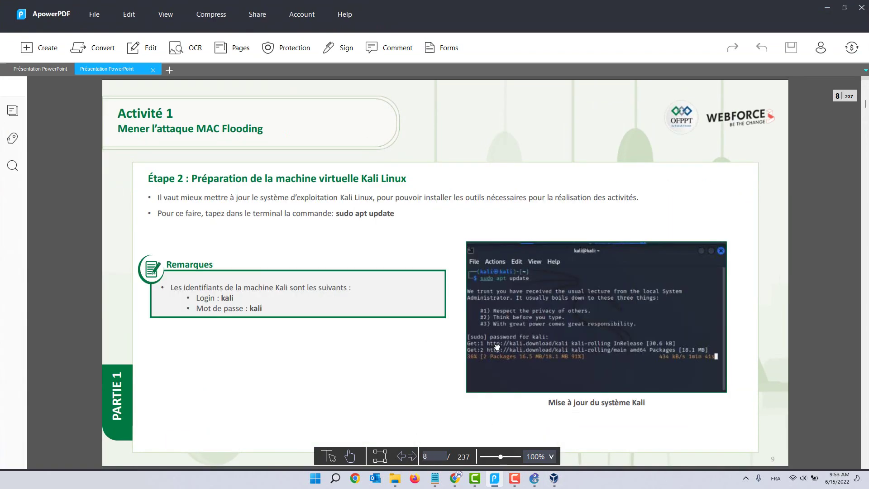
scroll(496, 347, up, 1)
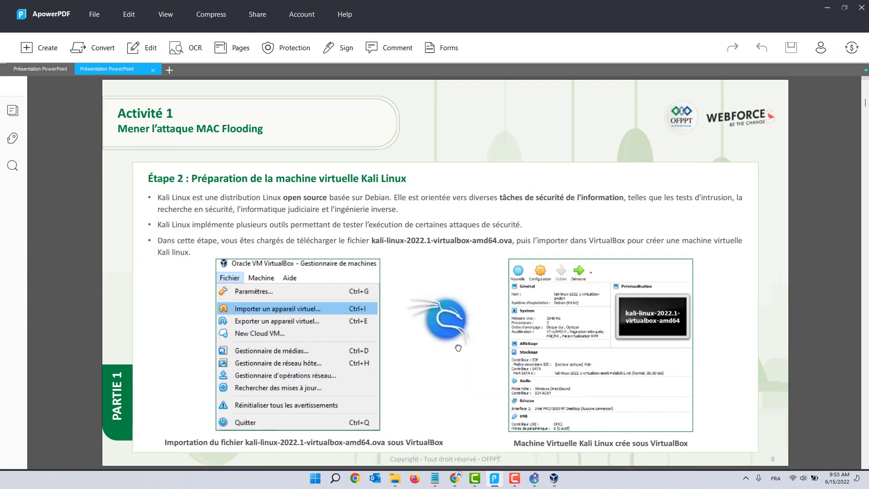
scroll(461, 368, down, 1)
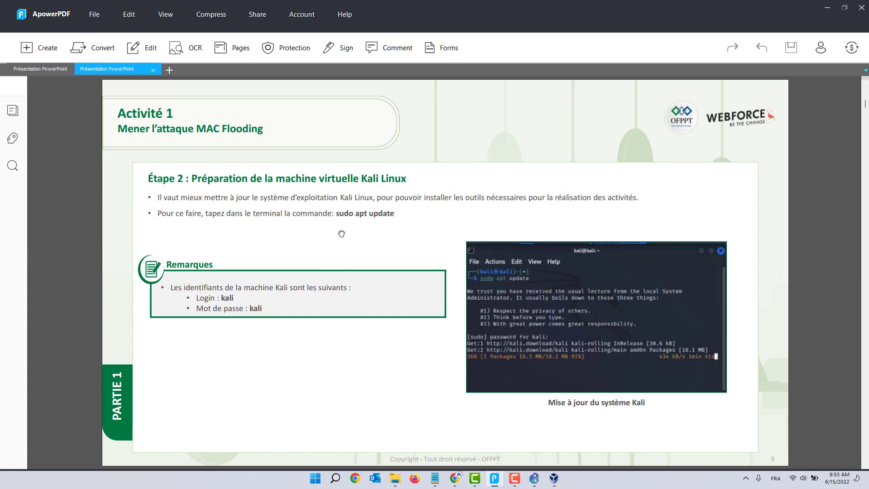
drag(342, 213, 398, 214)
click(385, 233)
drag(394, 213, 336, 214)
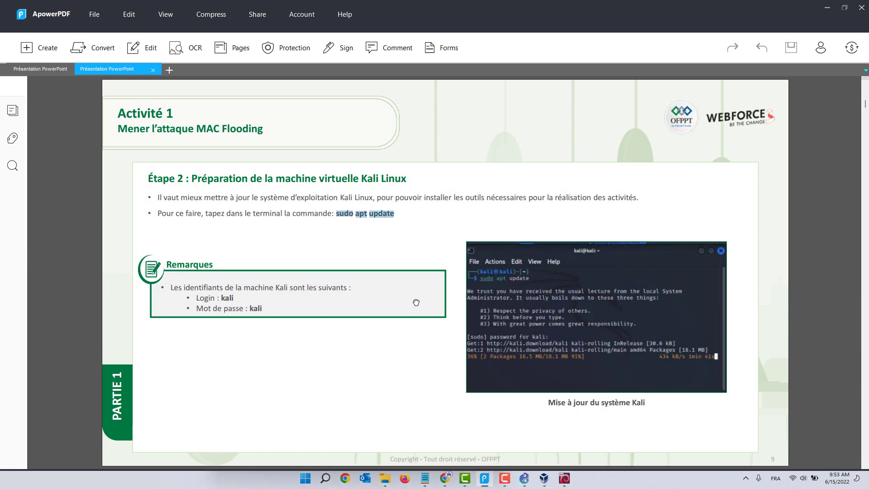
drag(221, 298, 254, 306)
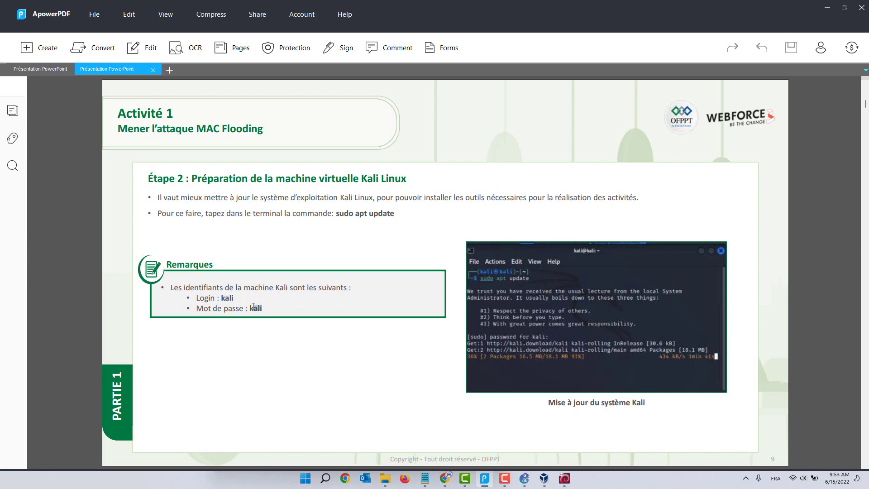
click(565, 477)
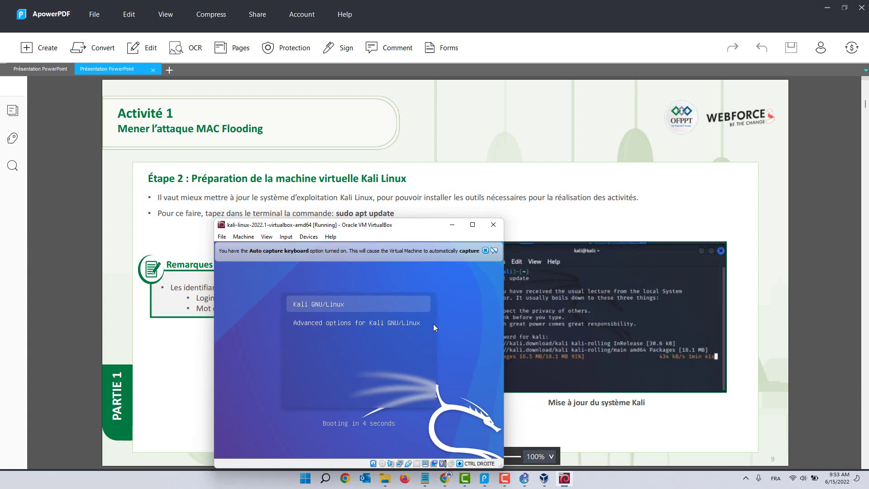
Step: Capture keyboard and mouse for the Kali VM, maximize its window, and dismiss the mouse-integration notice
click(406, 312)
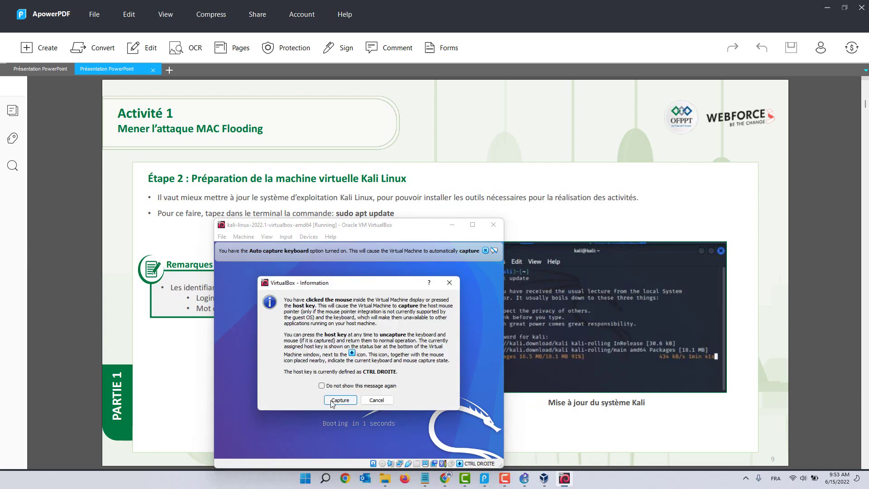
click(338, 400)
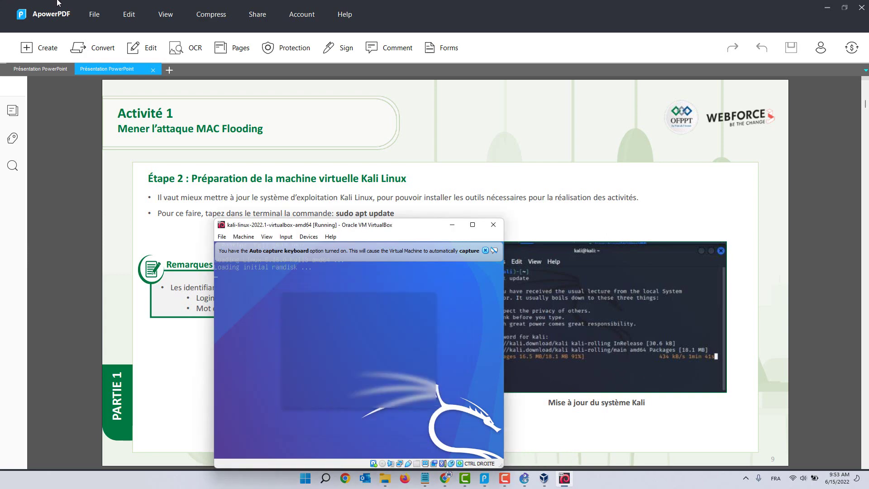
click(471, 225)
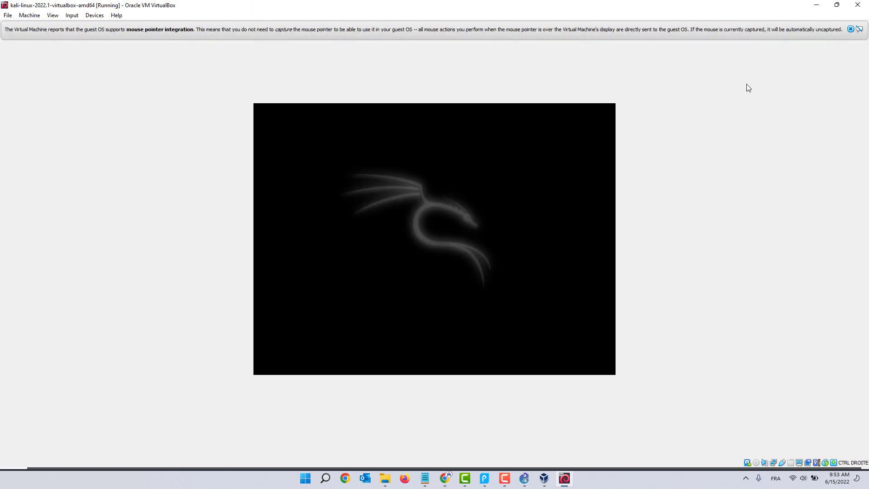
click(851, 29)
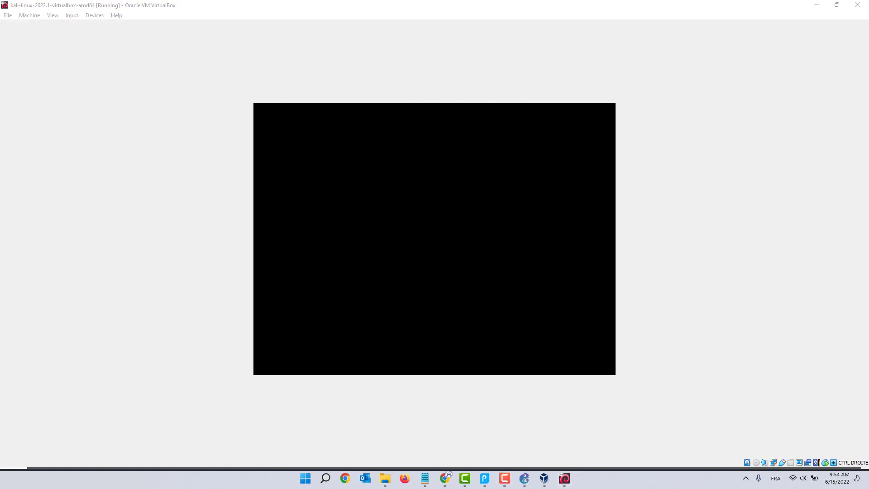
key(XF86AudioRaiseVolume)
key(XF86AudioRaiseVolume)
key(XF86AudioRaiseVolume)
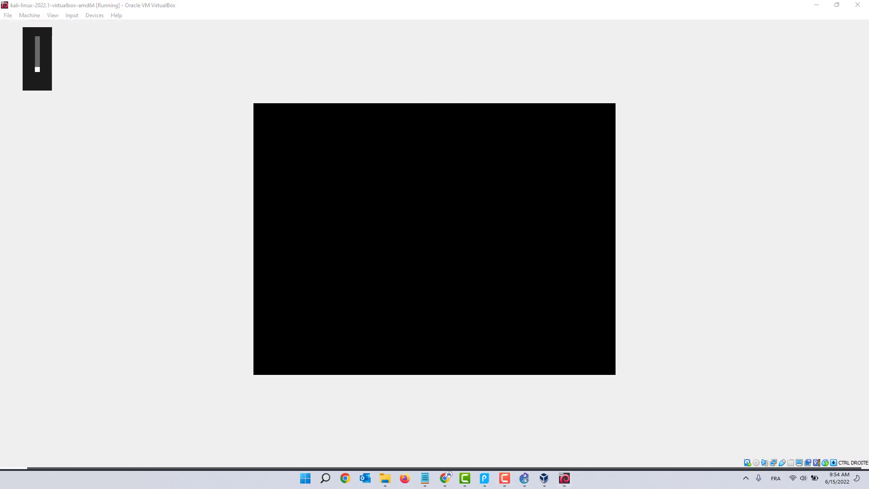
key(XF86AudioRaiseVolume)
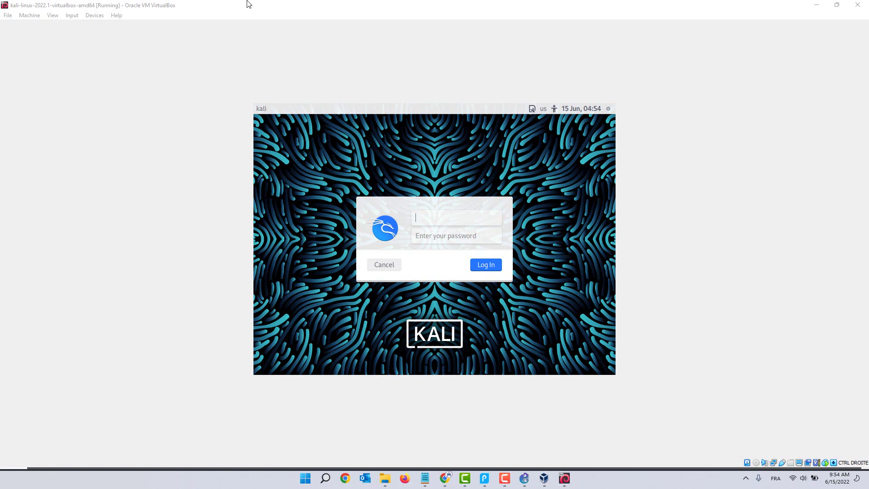
Step: Sign in on the Kali login screen by entering the account password
click(413, 218)
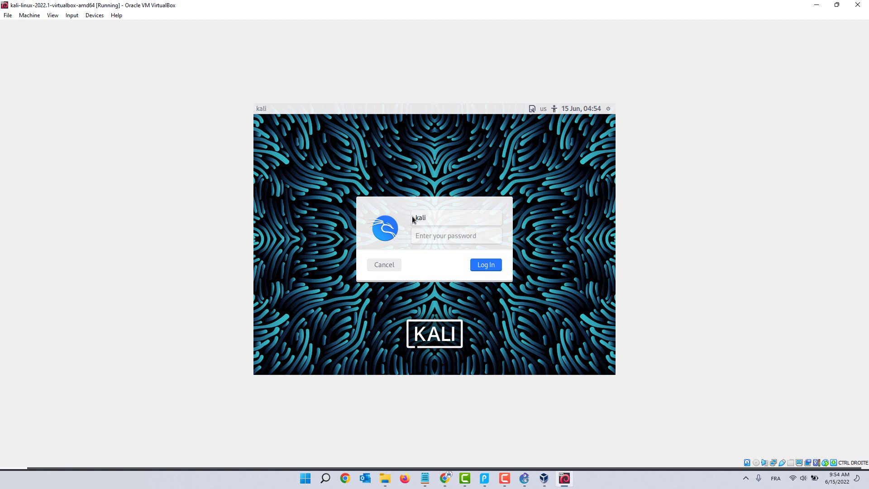
key(Tab)
text(kali)
key(Return)
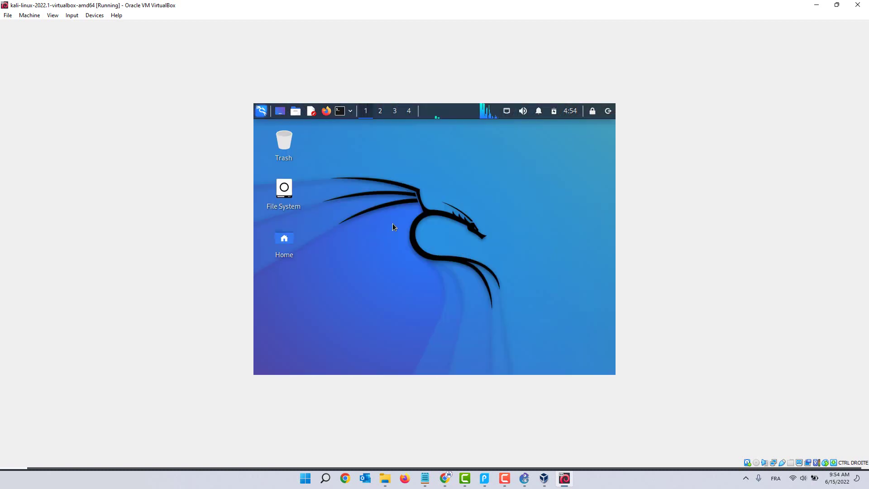
Step: Open a Kali terminal with the VM switched to full screen, centring the terminal window
key(ctrl+alt+t)
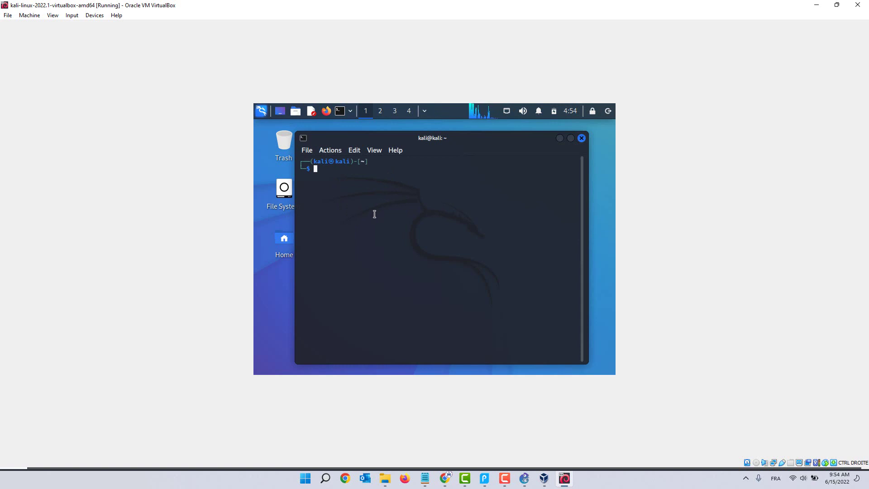
key(Control_R+f)
key(Return)
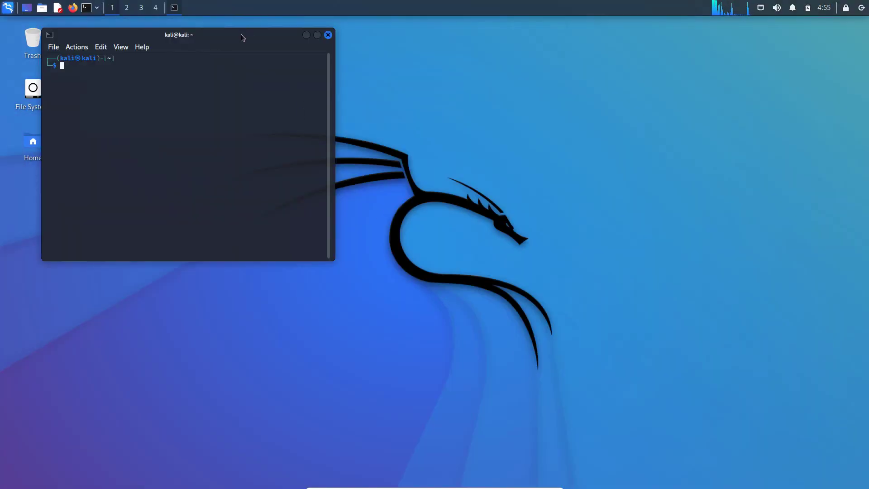
drag(240, 34, 455, 70)
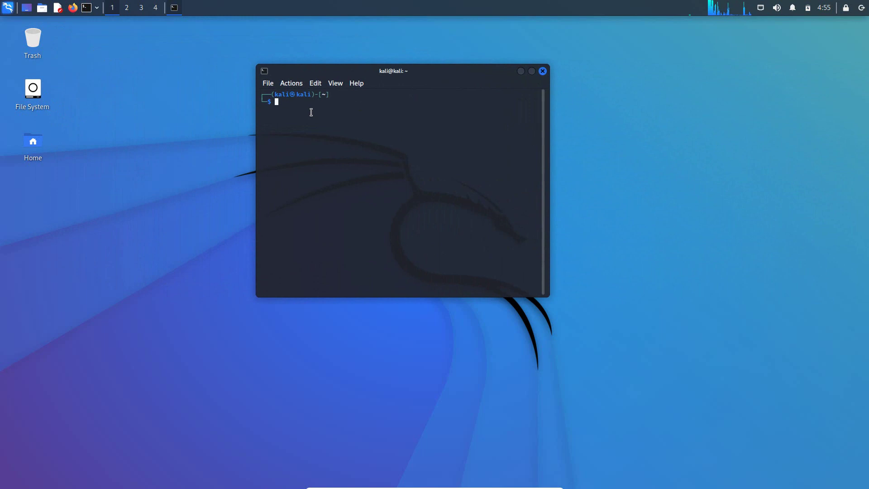
Step: Run 'sudo apt update', correcting the typo, and submit the sudo password
text(sudo )
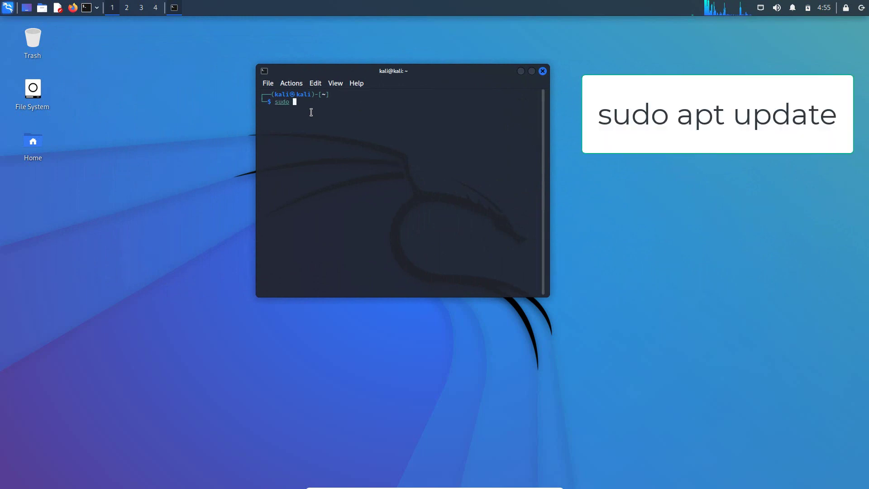
text(a)
text(pt updqte)
key(Left)
key(Left)
key(Left)
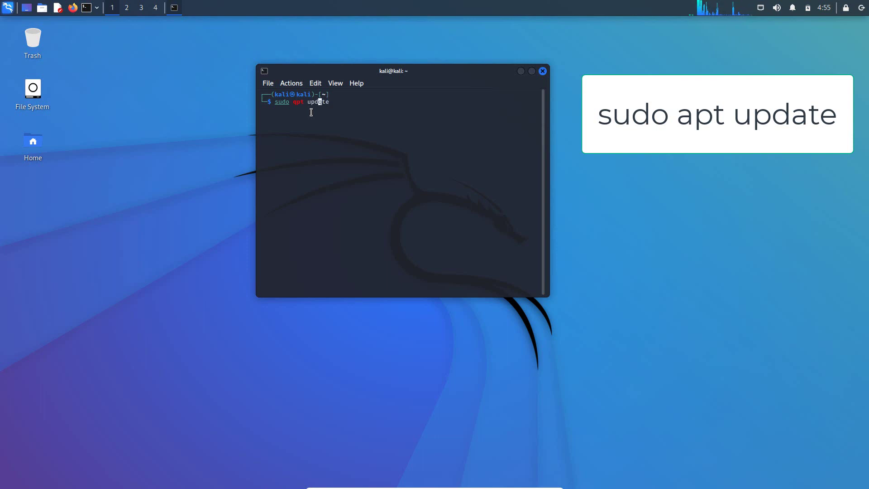
key(Right)
key(Right)
key(Right)
key(BackSpace)
key(BackSpace)
key(BackSpace)
key(BackSpace)
key(BackSpace)
key(BackSpace)
key(BackSpace)
key(BackSpace)
key(BackSpace)
key(BackSpace)
text(q)
text(pt )
text(updat)
text(e)
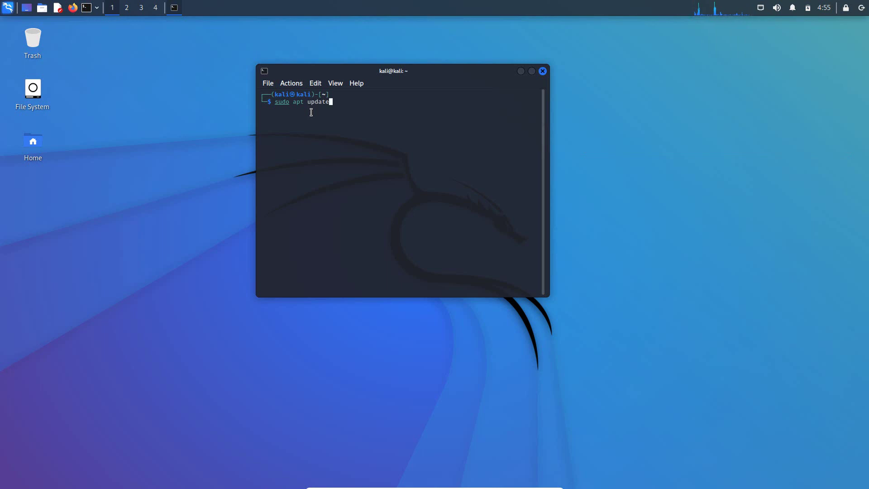
key(Return)
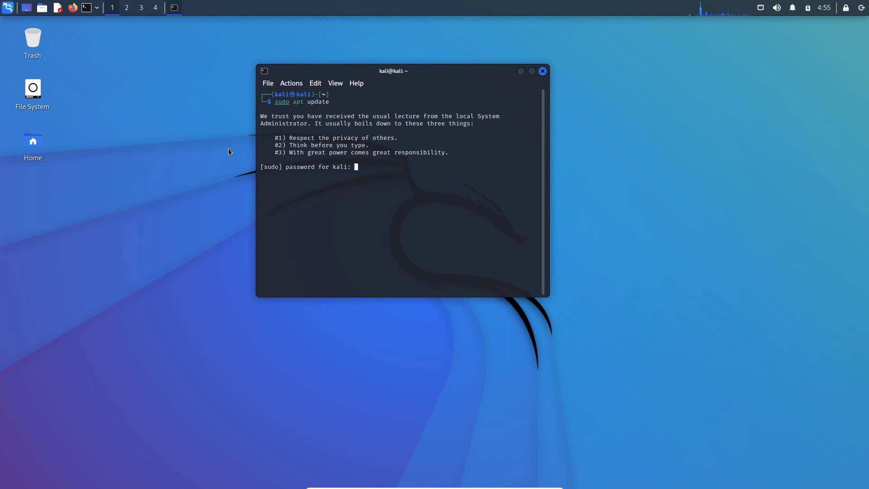
key(Return)
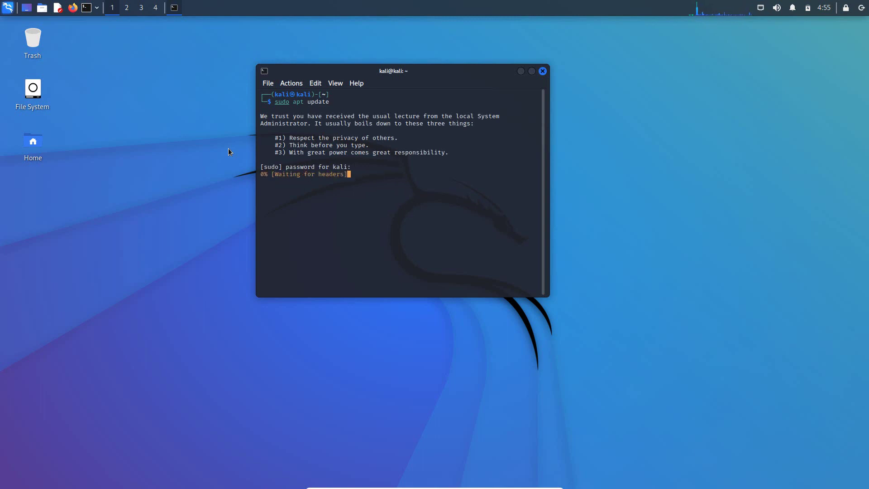
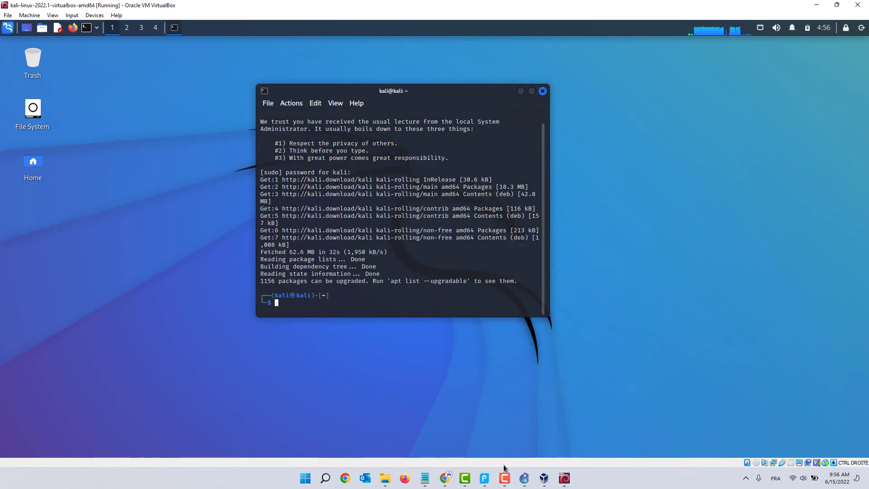
Step: Leave the updated Kali terminal and bring the ApowerPDF lab guide to the front
right_click(494, 455)
click(485, 478)
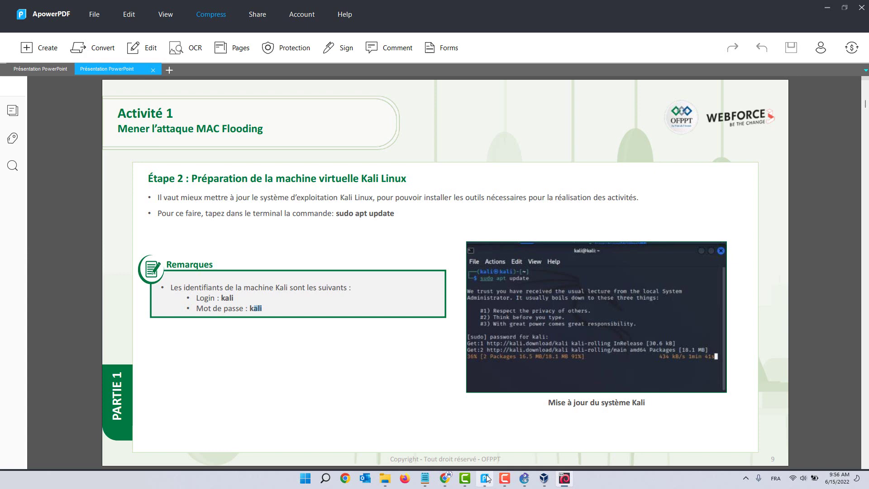
Step: Scroll the guide to page 10 and highlight 'Macof' and 'MAC Flooding' while reading
click(410, 329)
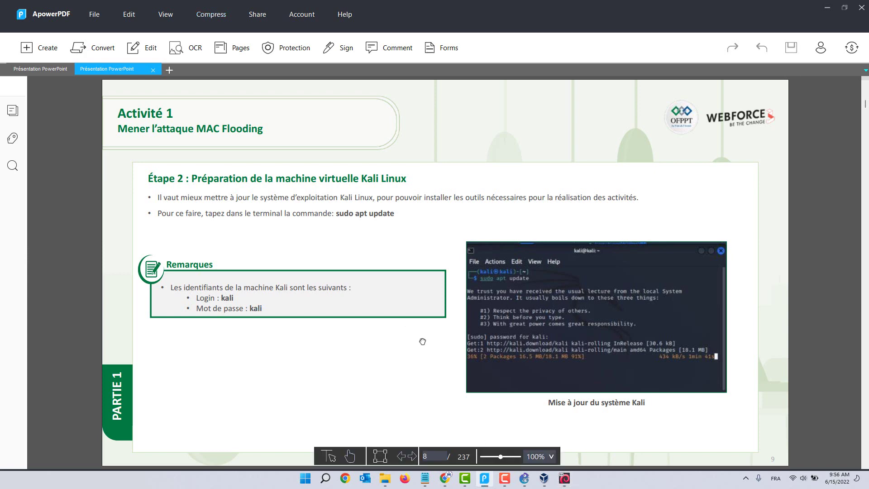
scroll(422, 341, down, 2)
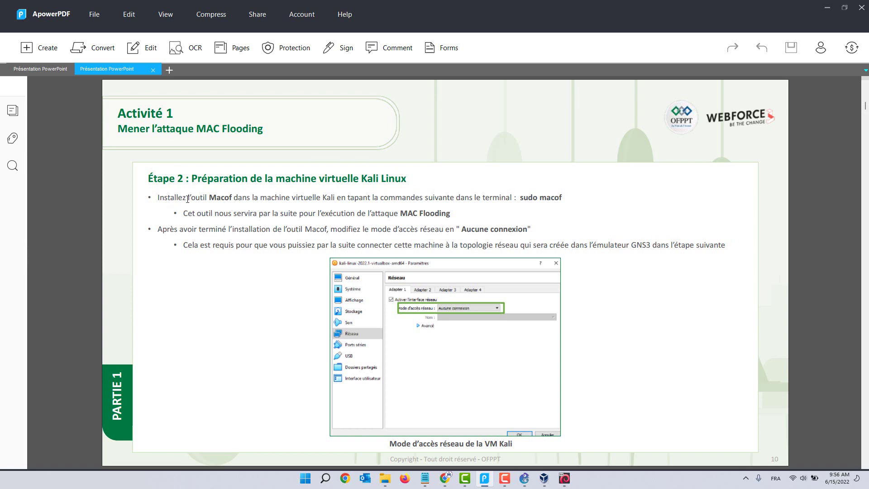
drag(220, 197, 232, 198)
click(401, 213)
drag(401, 212, 450, 215)
click(208, 195)
drag(400, 213, 451, 215)
click(461, 220)
Step: Run macof in the Kali terminal, answer y twice to install dsniff, then return to the guide
click(564, 479)
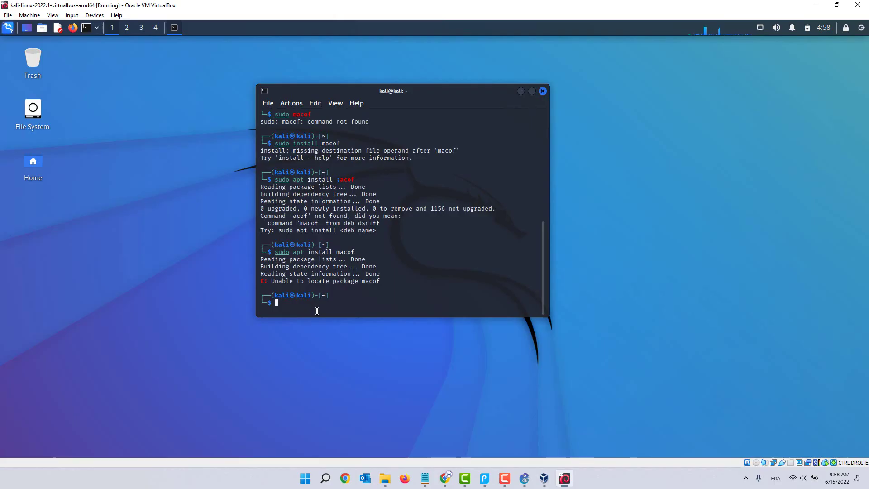
text(a)
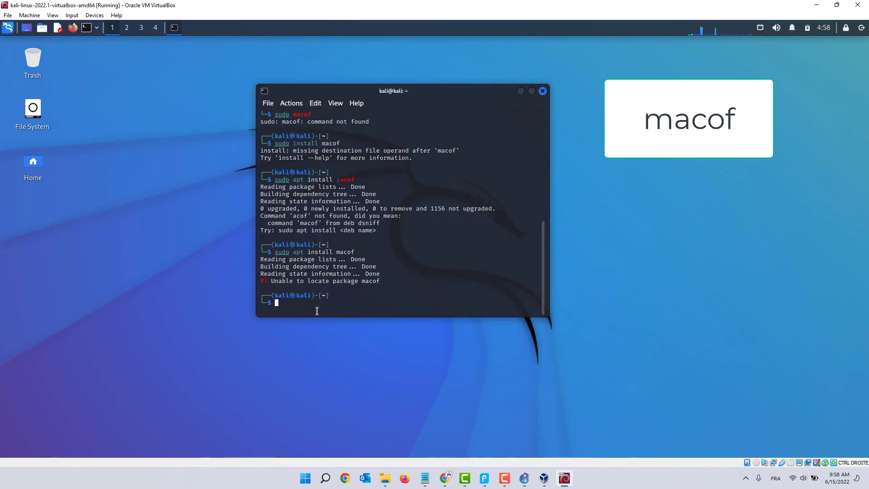
text(cof)
key(Return)
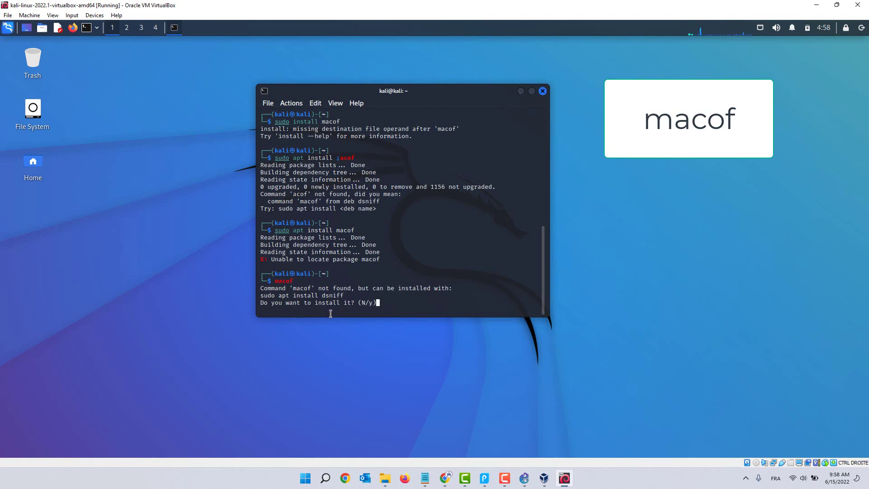
text(y)
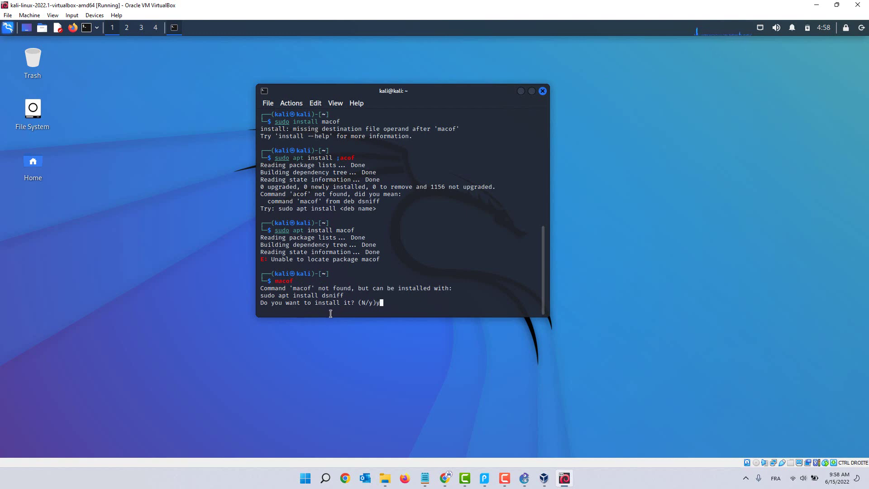
key(Return)
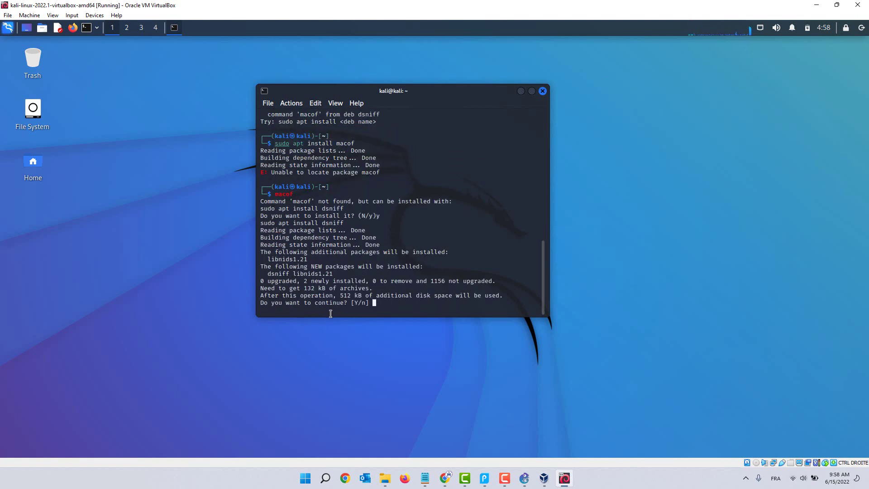
text(y)
key(Return)
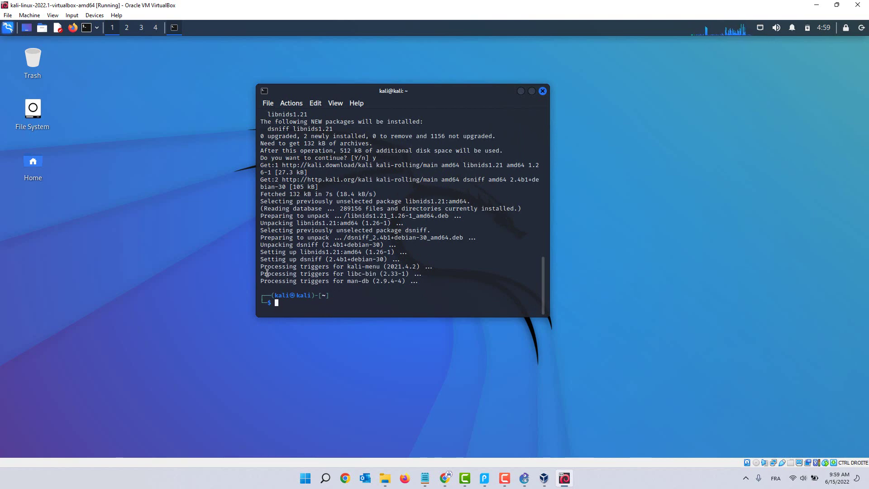
click(484, 478)
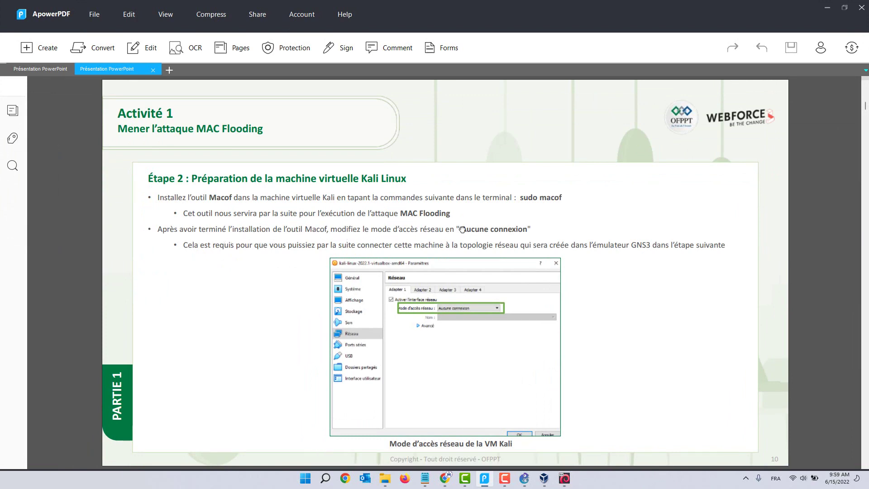
Step: Highlight 'Aucune connexion' in the guide and bring up VirtualBox Manager showing Adapter 1 on NAT
drag(462, 229, 526, 230)
click(542, 478)
scroll(438, 311, down, 4)
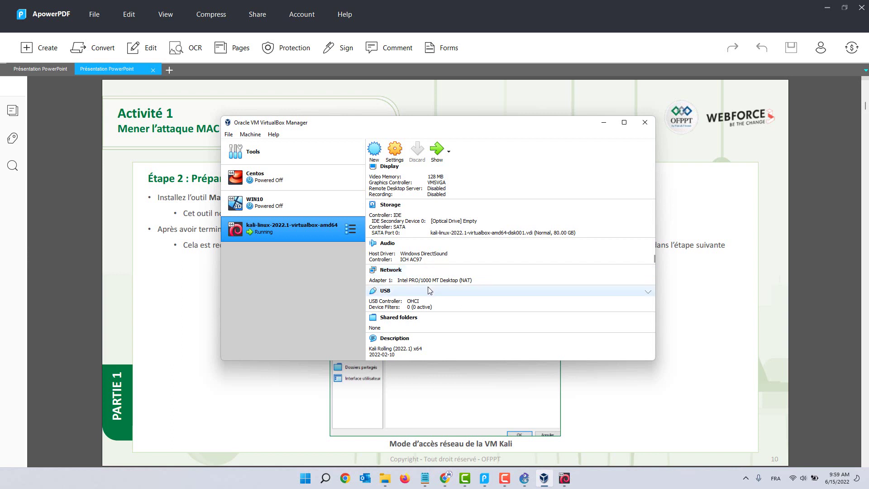
Step: Set the kali VM's Adapter 1 to Not attached, save, and close VirtualBox Manager
click(387, 272)
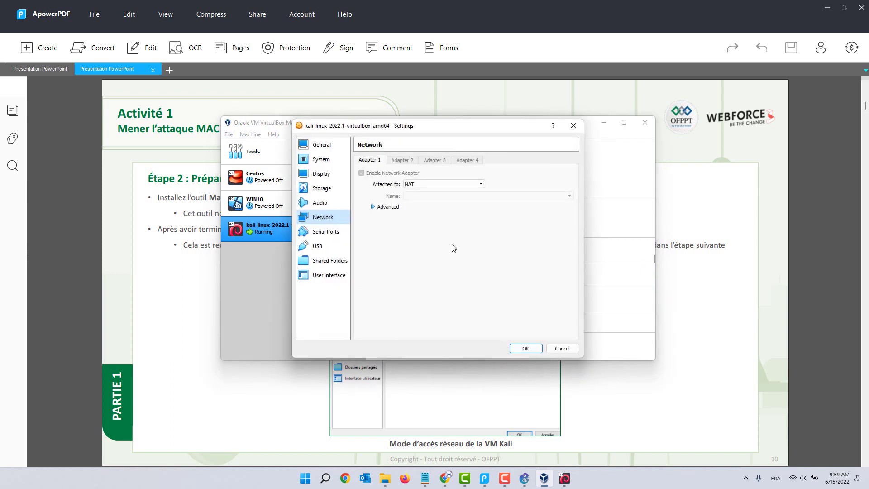
click(455, 184)
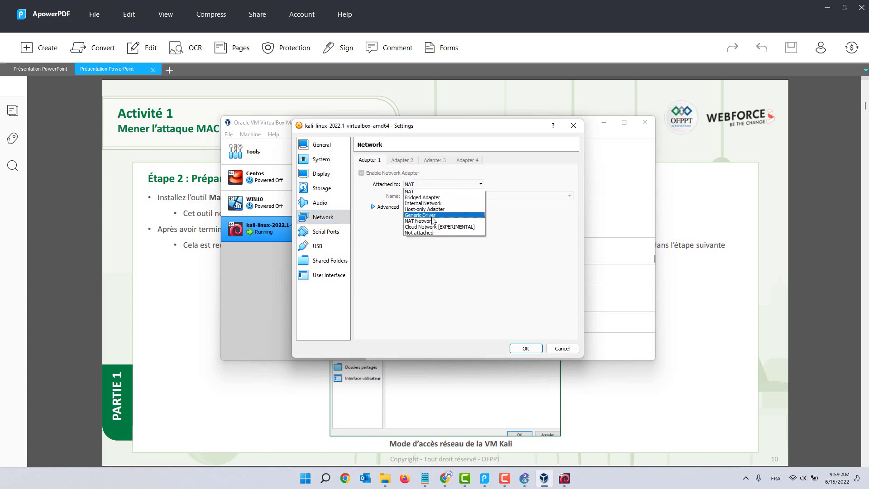
click(429, 233)
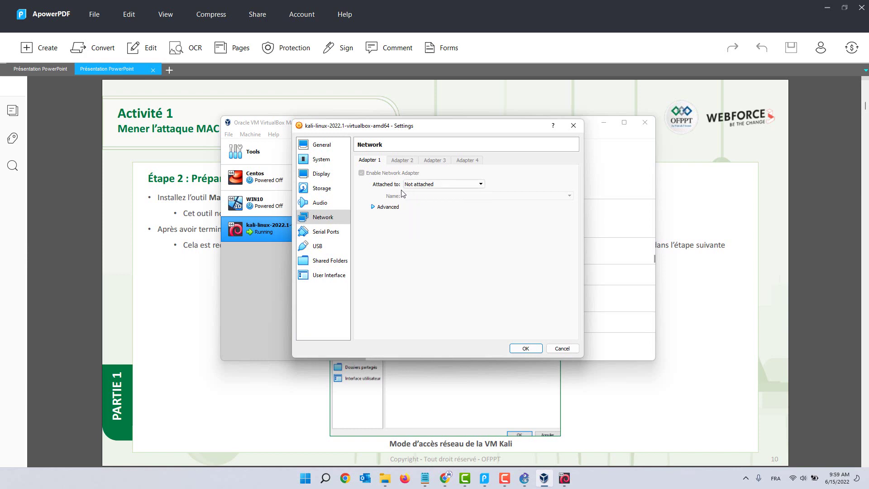
click(528, 352)
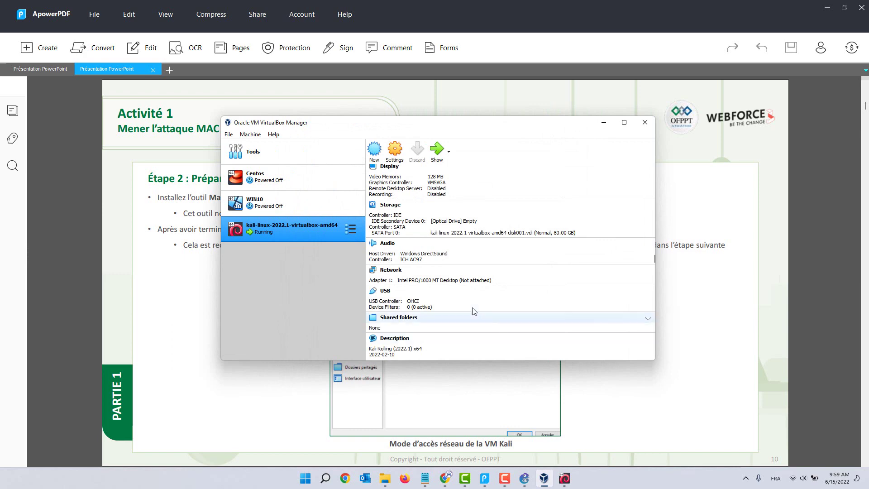
click(549, 245)
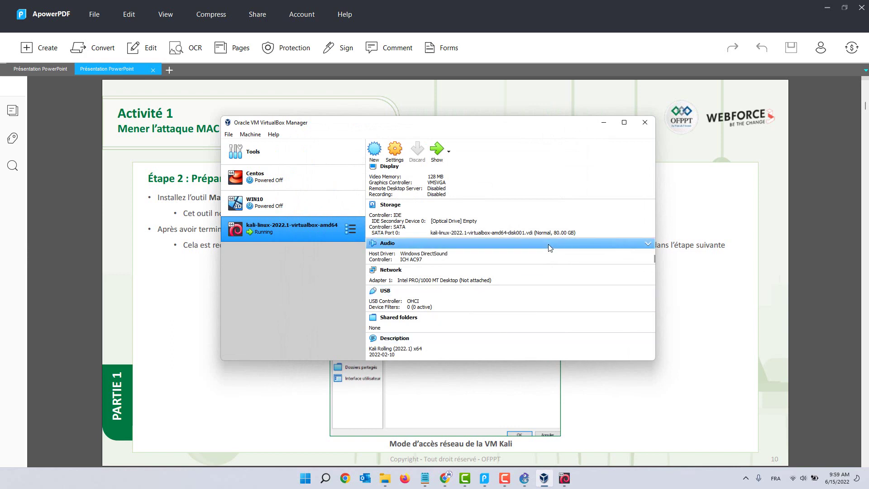
click(641, 124)
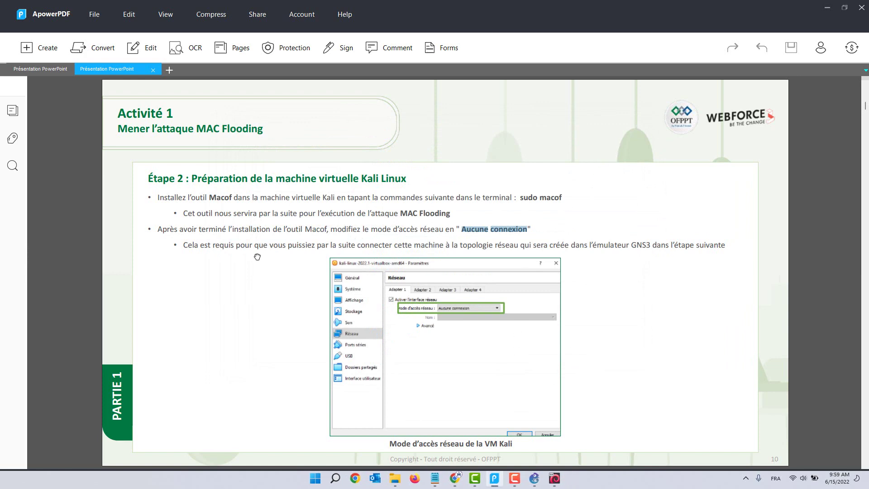
Step: Scroll to page 11 and highlight the Étape 3 heading and the MAC Flooding test sentence
scroll(221, 259, down, 2)
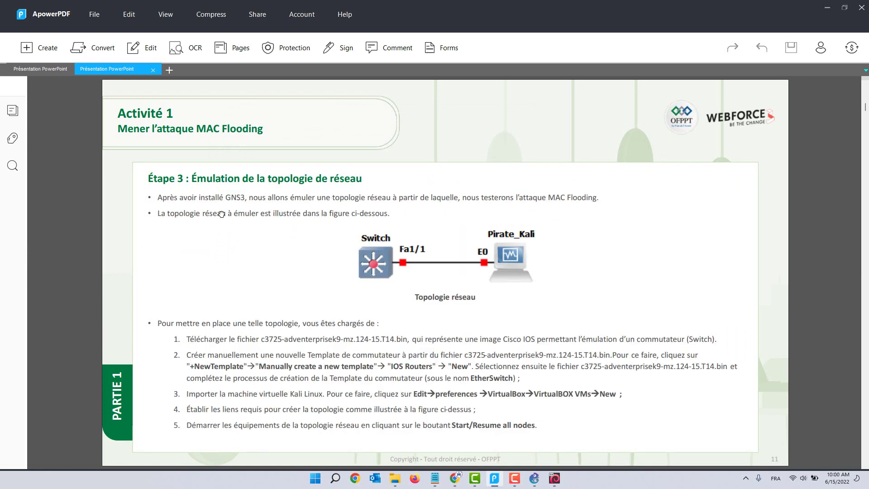
drag(192, 179, 365, 180)
click(283, 203)
drag(464, 199, 608, 200)
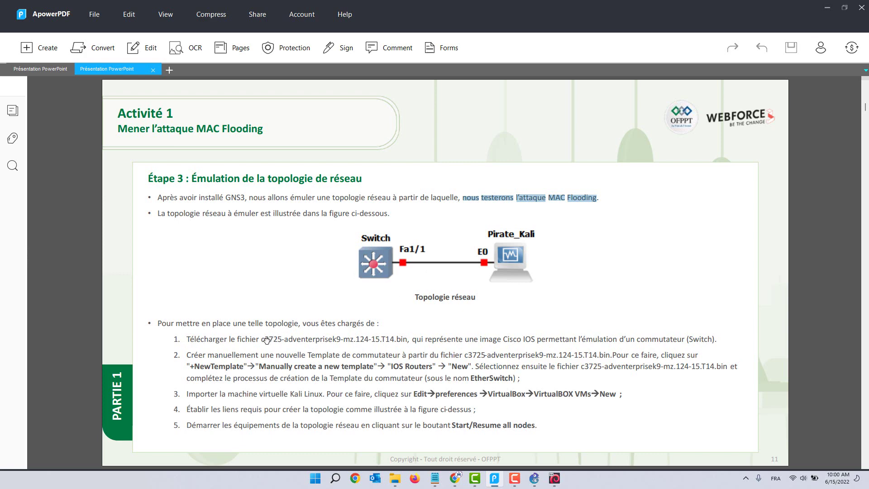
click(260, 339)
Step: Highlight the c3725-adventerprisek9-mz.124-15.T14.bin file, IOS Routers and EtherSwitch, then switch to GNS3
drag(260, 339, 406, 341)
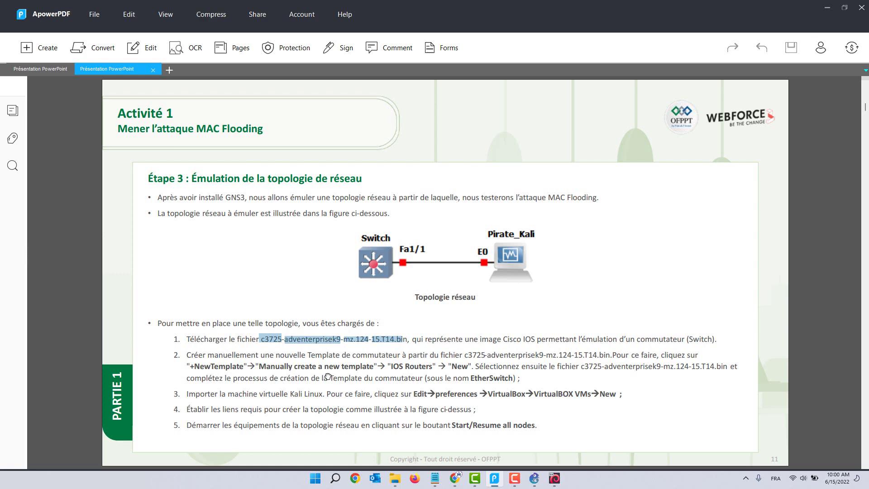
drag(318, 366, 427, 367)
click(457, 364)
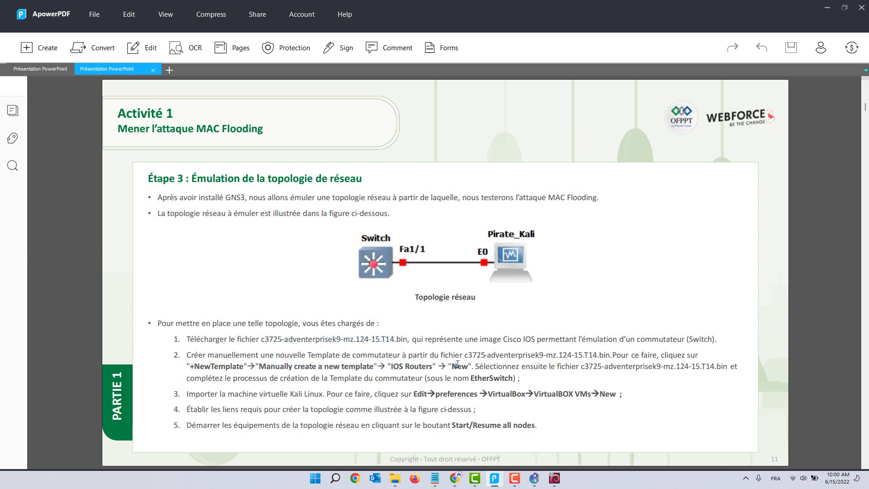
drag(527, 357, 603, 355)
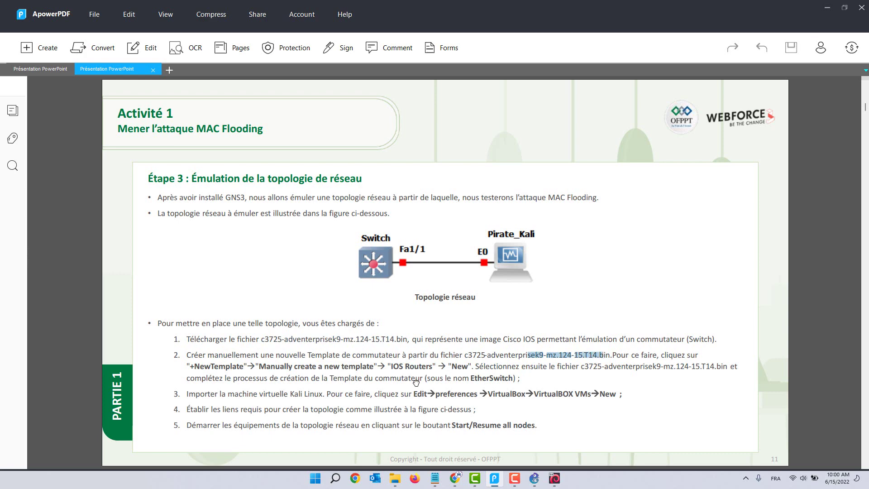
drag(470, 377, 505, 377)
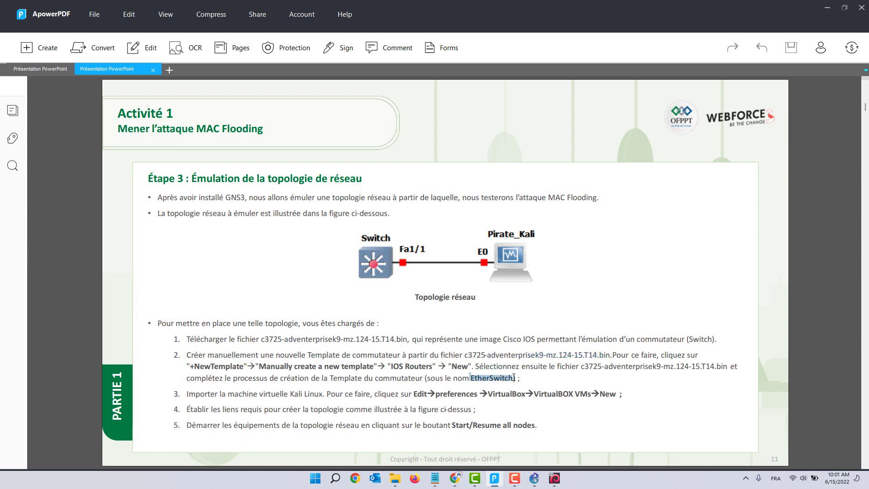
click(534, 479)
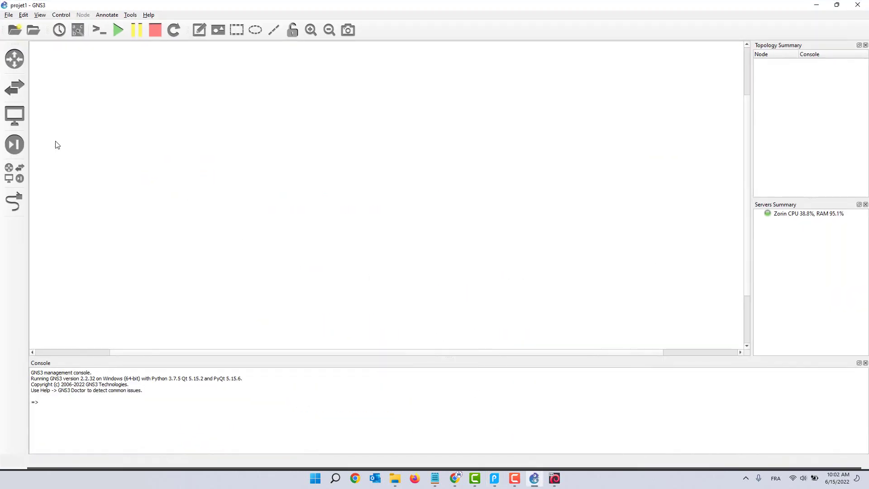
Step: From the Routers list, start a new template and choose 'Manually create a new template'
click(15, 59)
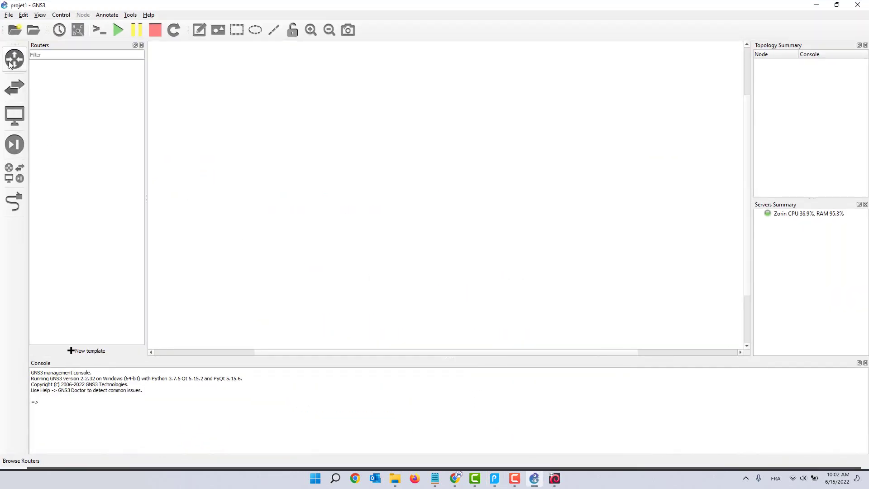
click(14, 115)
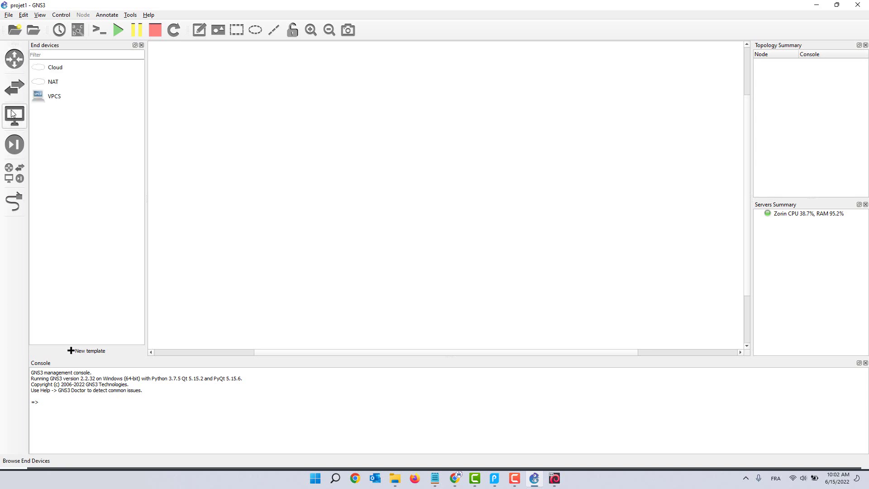
click(14, 59)
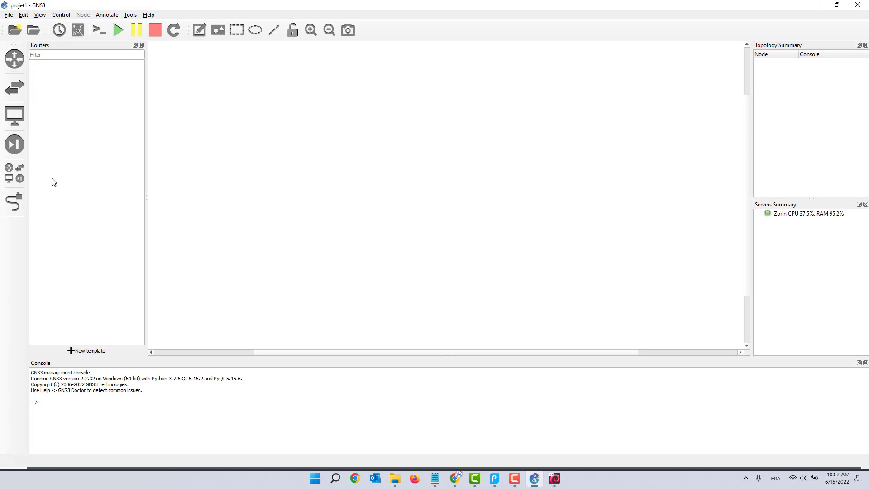
click(86, 350)
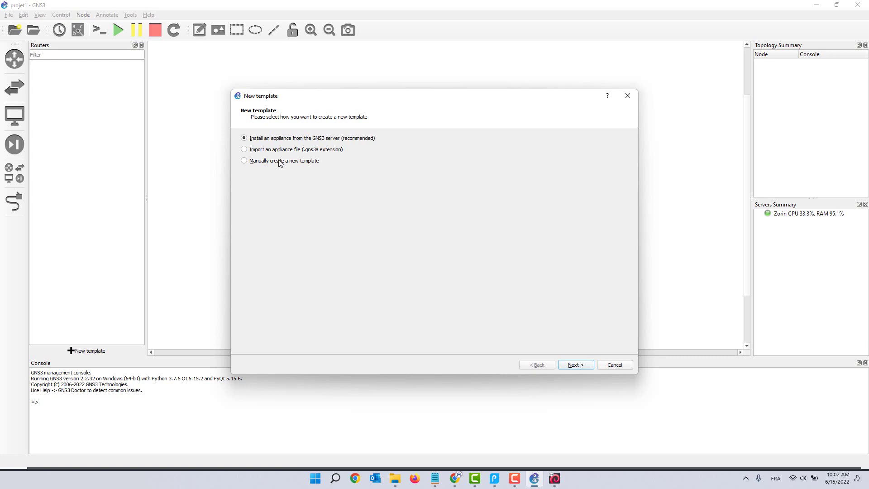
click(243, 161)
click(575, 365)
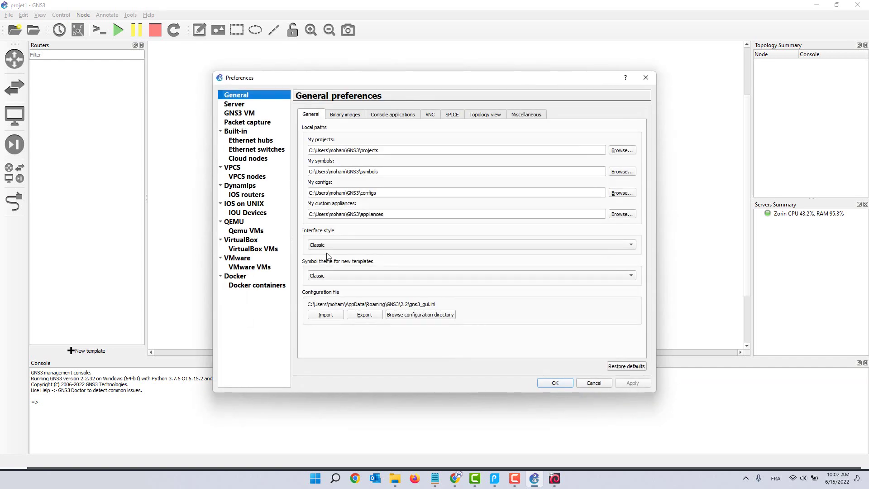
Step: Create a new IOS router from Desktop\M107\c3725-adventerprisek9-mz.124-15.T14.bin, agreeing to decompress it
click(252, 196)
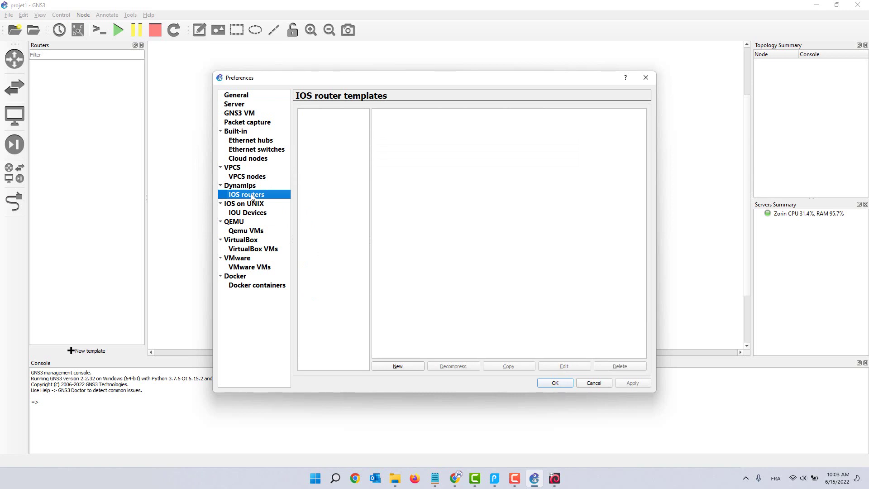
click(328, 142)
click(247, 197)
click(398, 365)
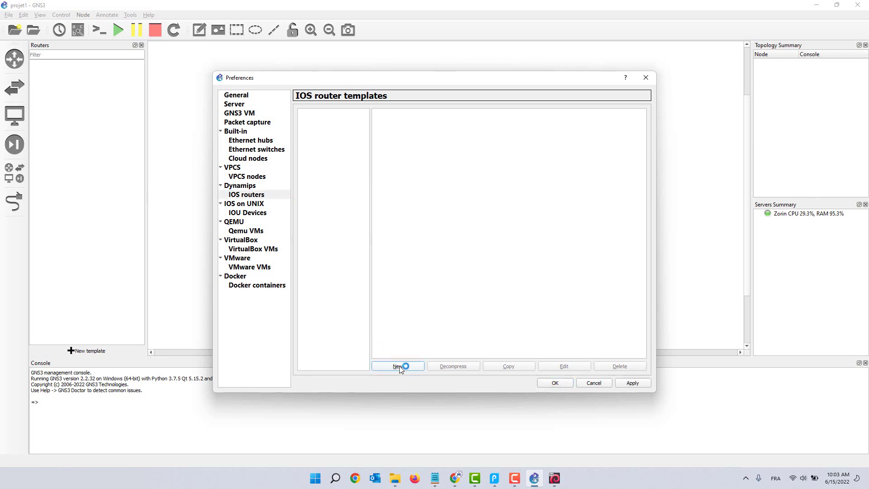
click(304, 189)
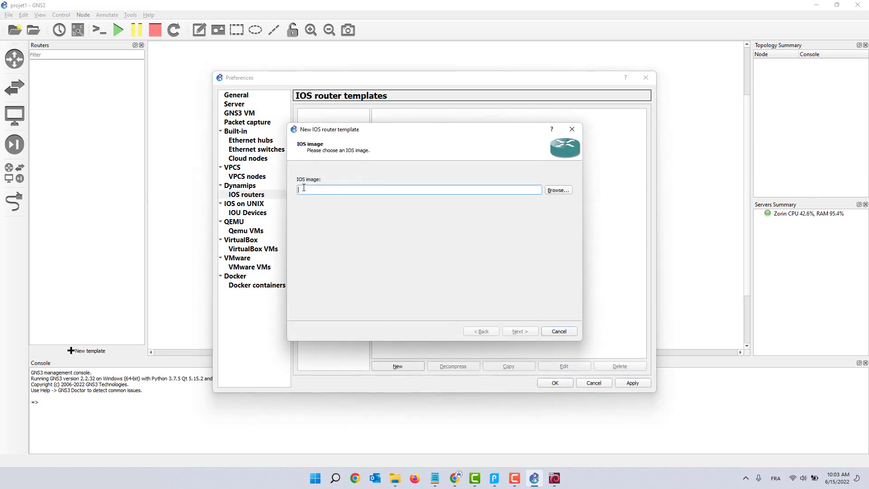
click(548, 190)
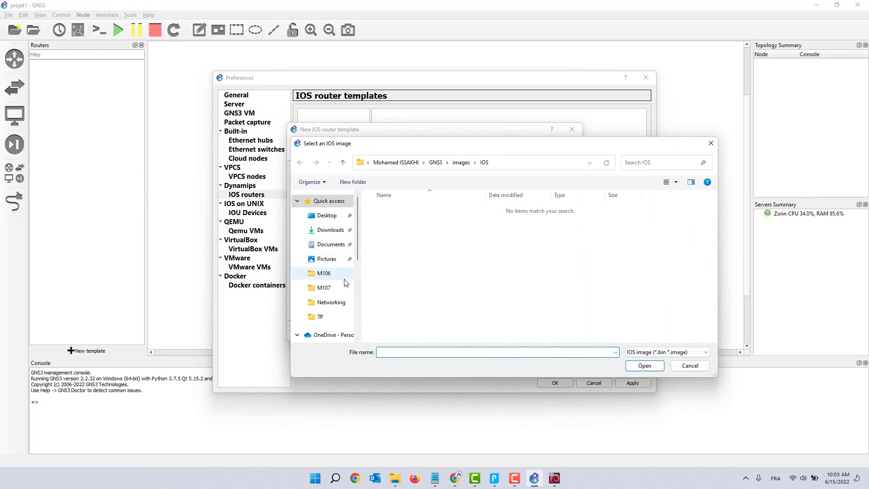
click(335, 287)
click(413, 210)
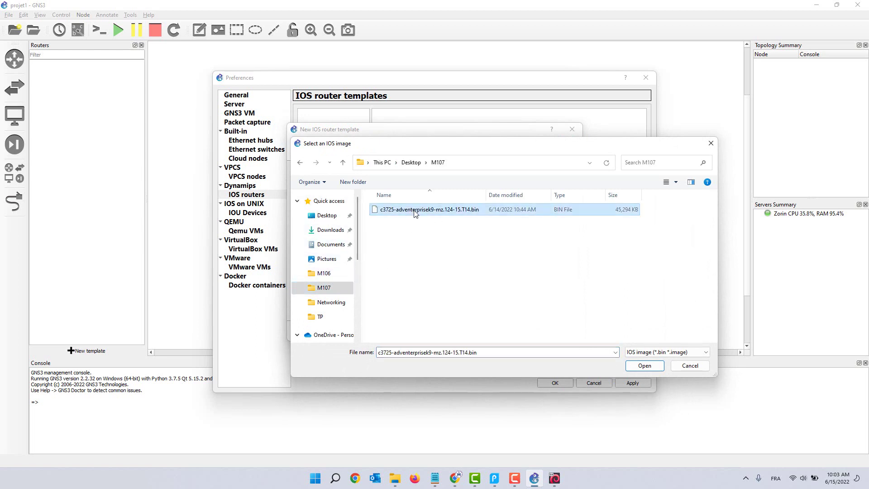
click(644, 365)
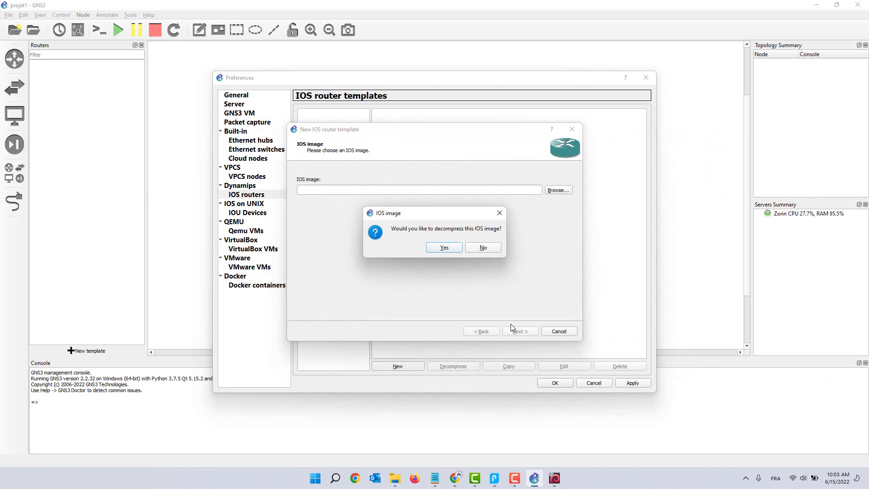
click(447, 245)
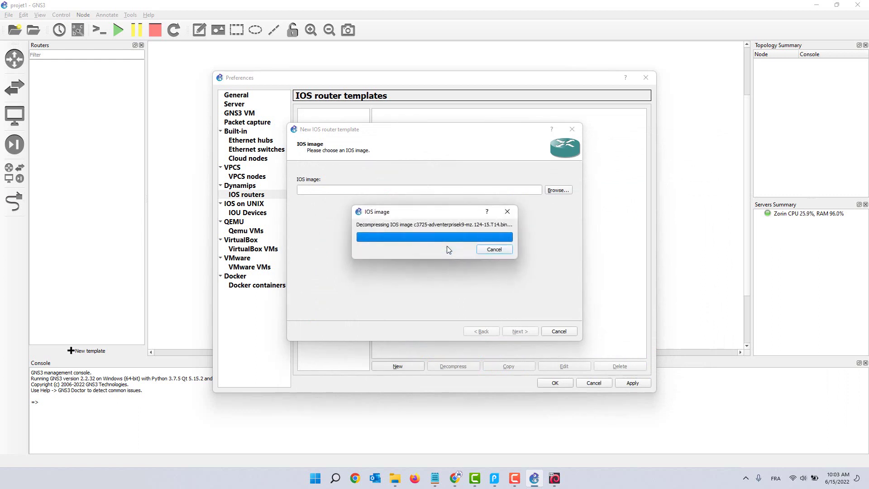
click(515, 331)
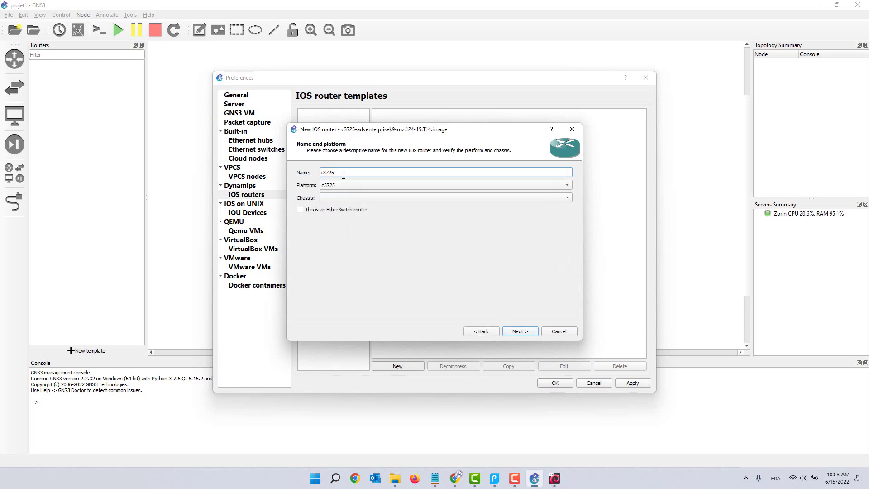
Step: Name the template EtherSwitch, mark it as an EtherSwitch router, and accept platform c3725
drag(343, 174, 308, 174)
text(EtherSwitch)
click(310, 210)
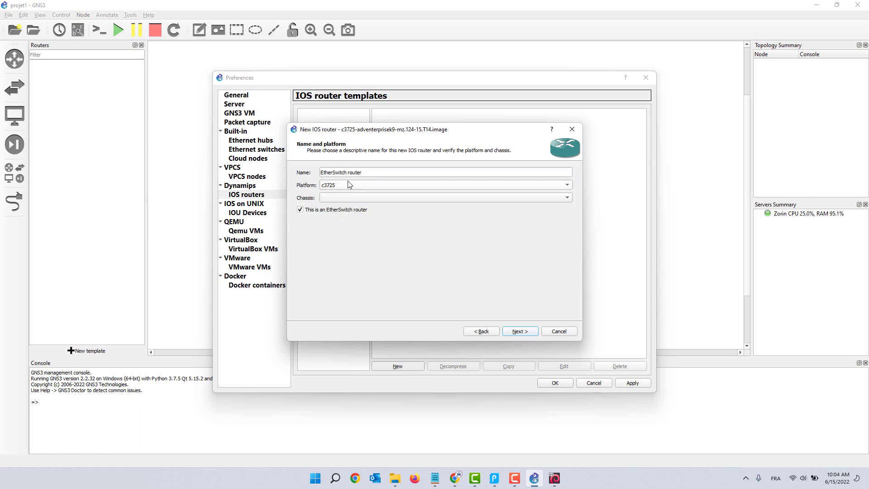
click(367, 173)
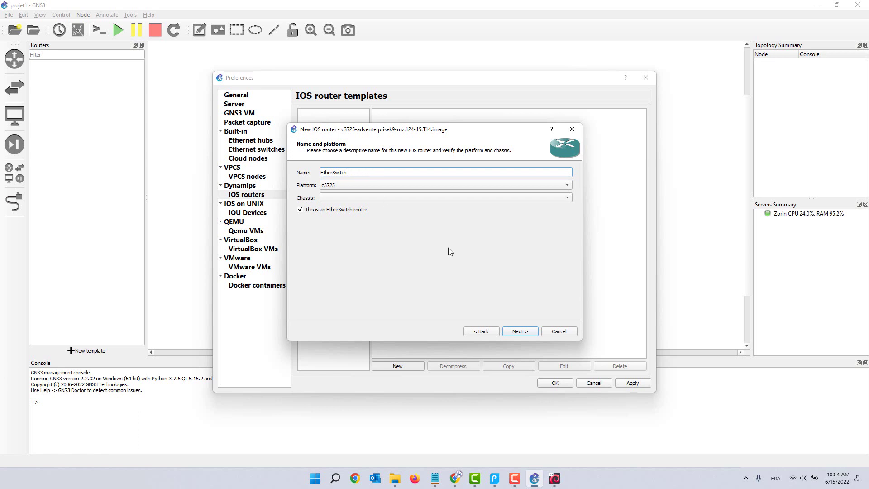
click(520, 330)
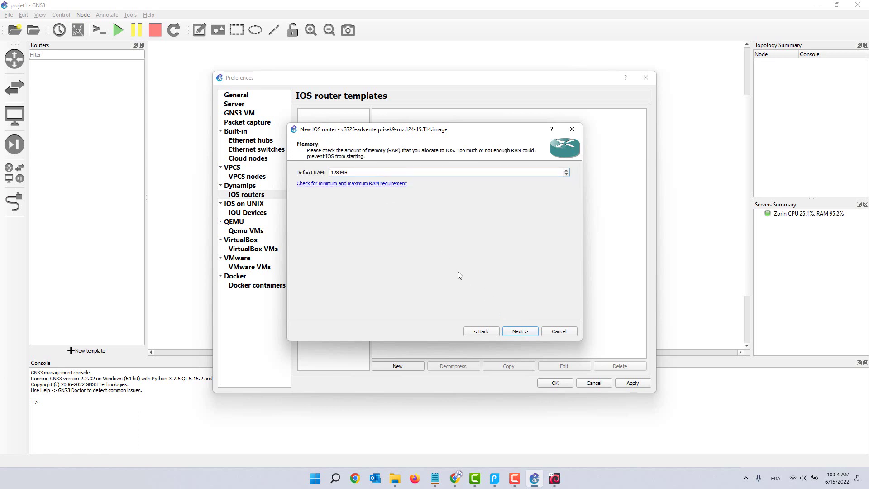
Step: Keep 128 MiB RAM, GT96100-FE in slot 0, slot 2 empty, then finish and save the template
click(518, 332)
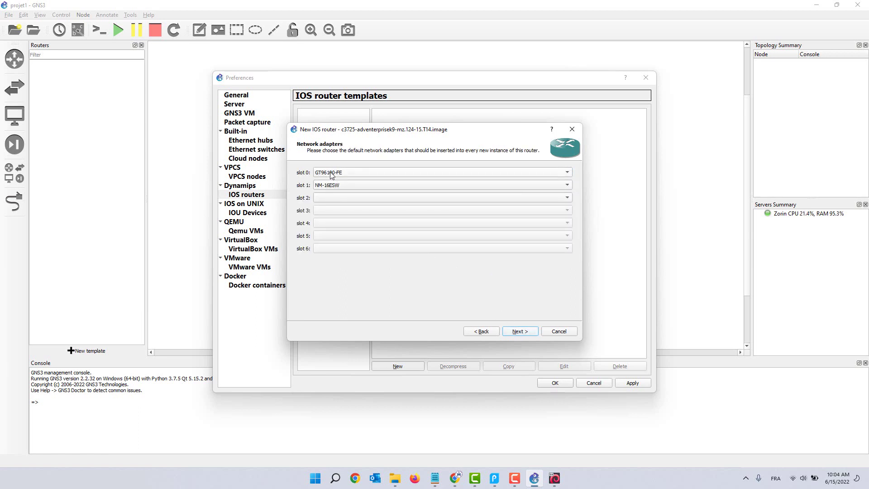
click(353, 173)
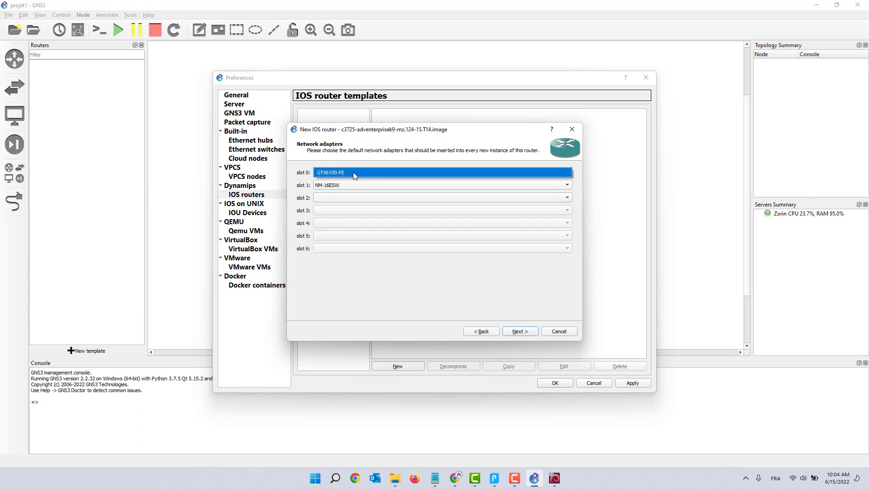
click(353, 172)
click(330, 198)
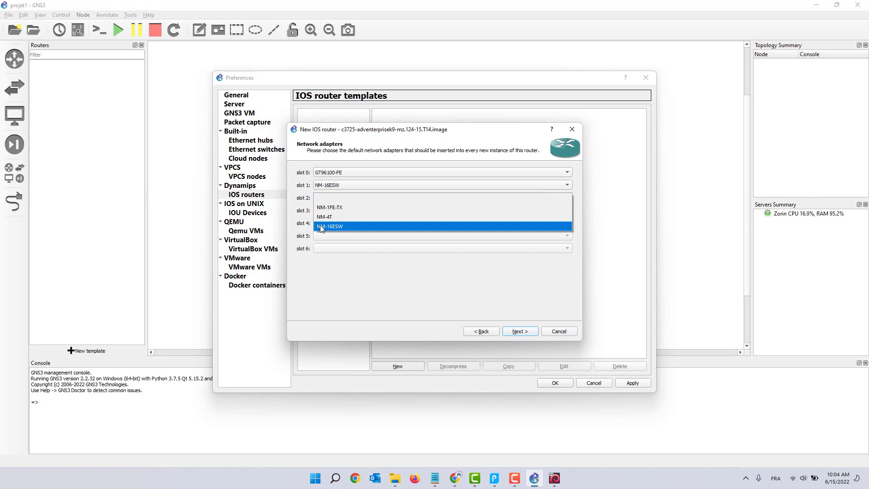
click(300, 198)
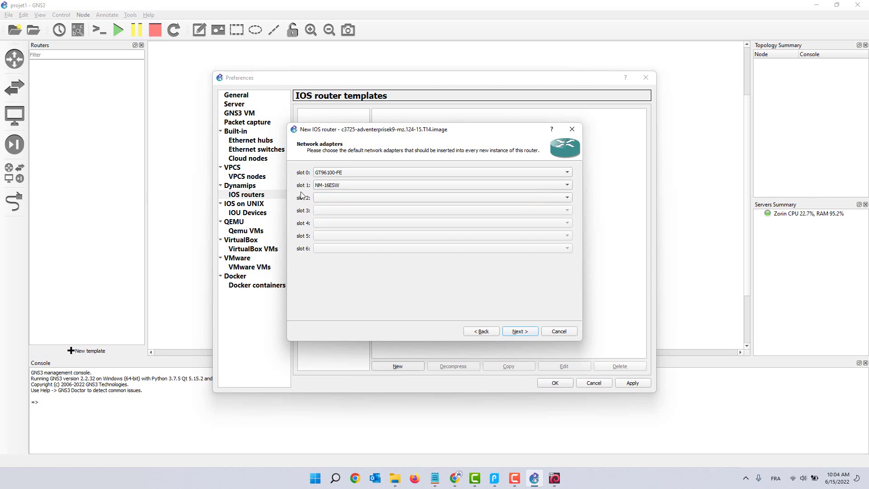
click(525, 331)
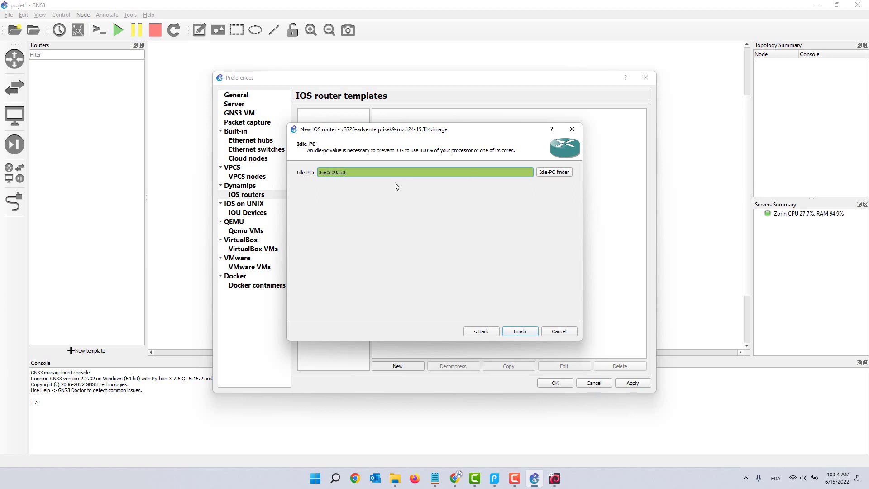
click(519, 331)
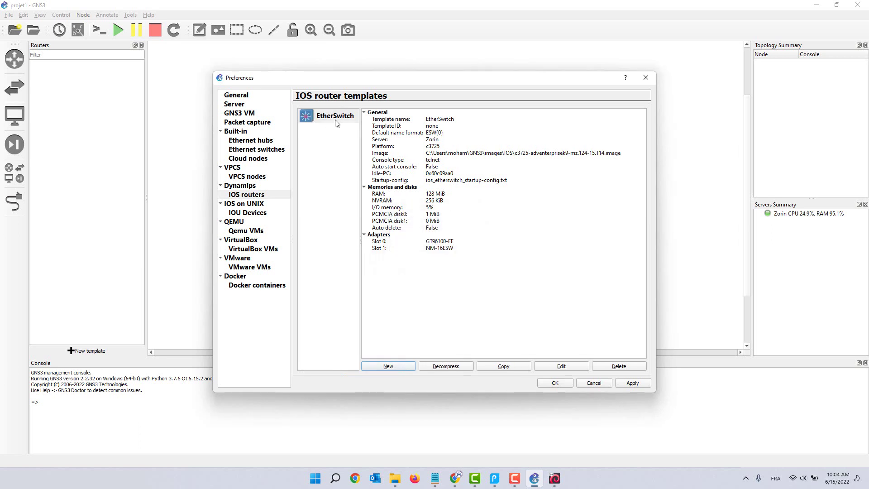
click(633, 383)
click(555, 382)
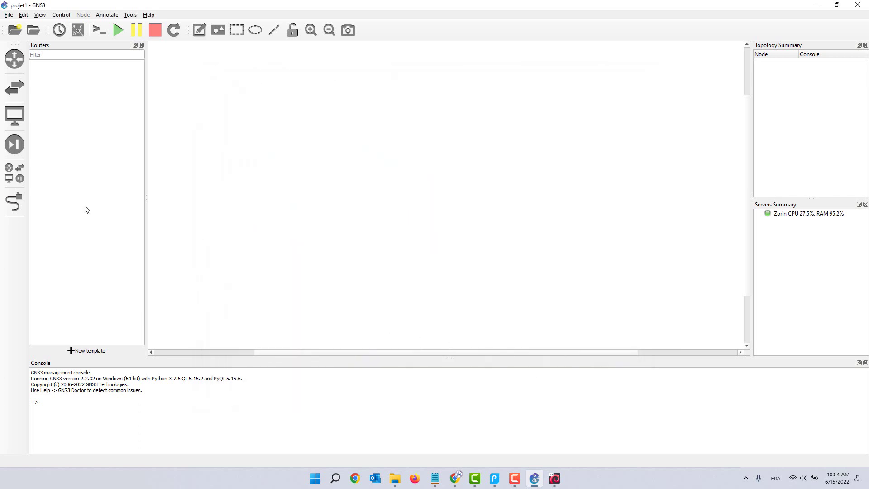
Step: Confirm EtherSwitch appears in the All devices list, then return to the PDF guide
click(18, 147)
click(14, 173)
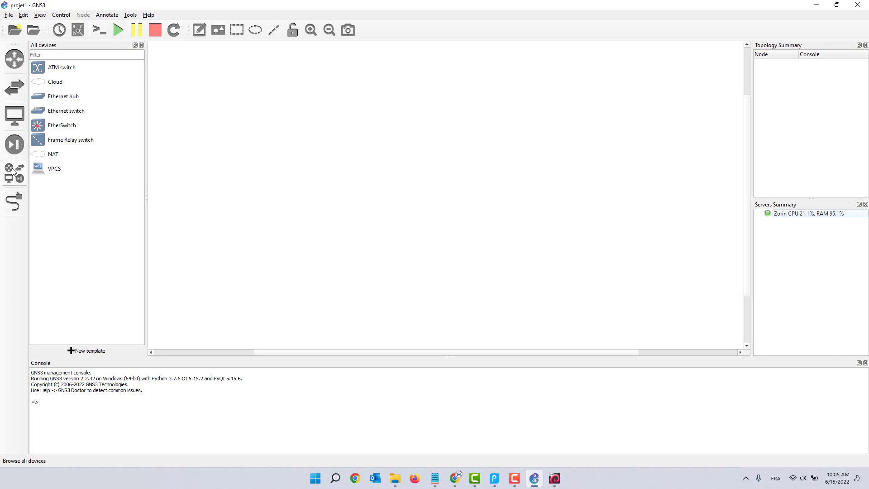
click(51, 125)
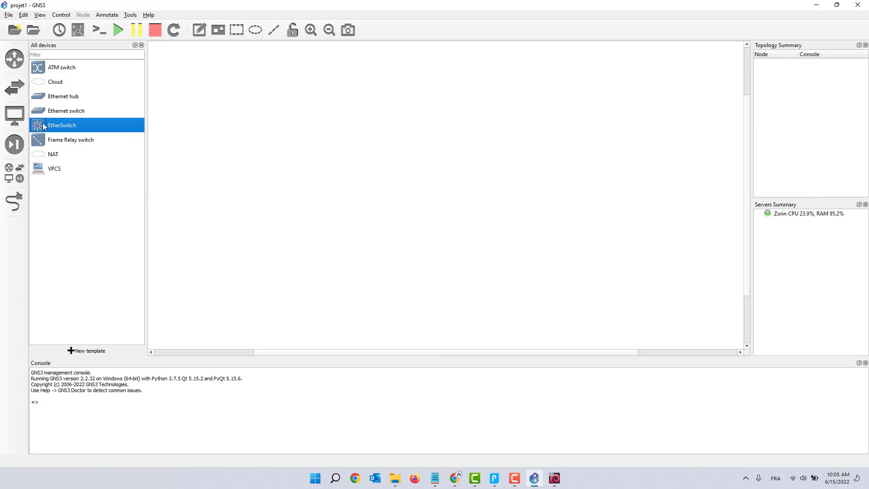
click(226, 138)
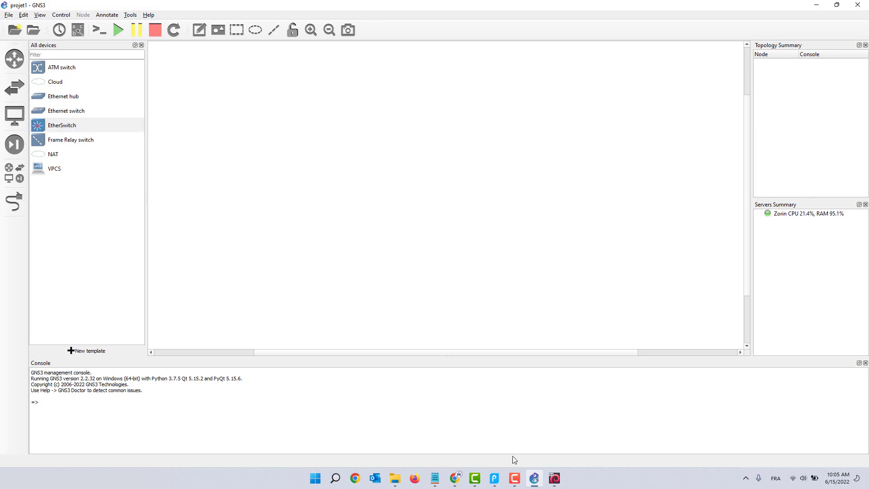
click(494, 478)
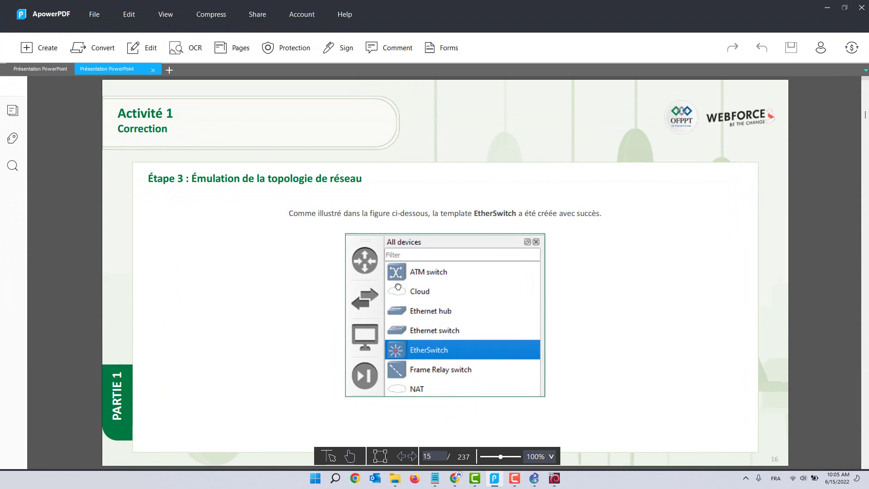
Step: Scroll the guide to slide 18 on the Kali VM template, then return to GNS3
scroll(398, 287, down, 2)
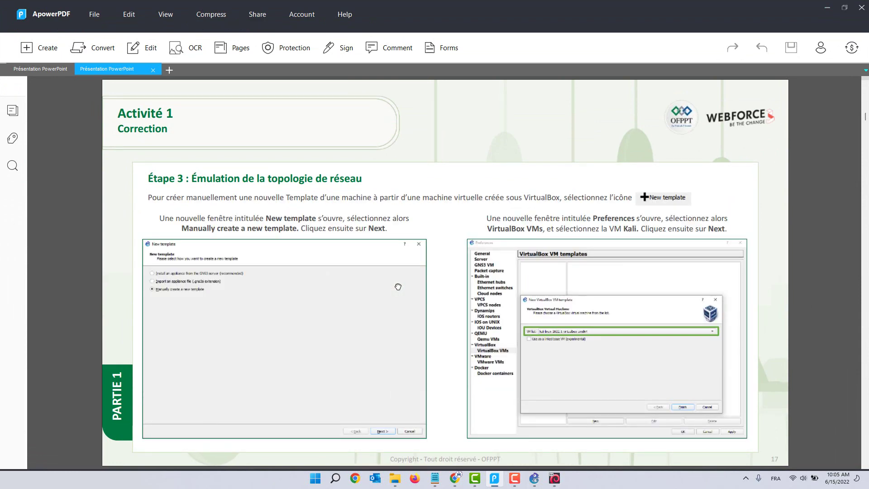
scroll(398, 286, down, 2)
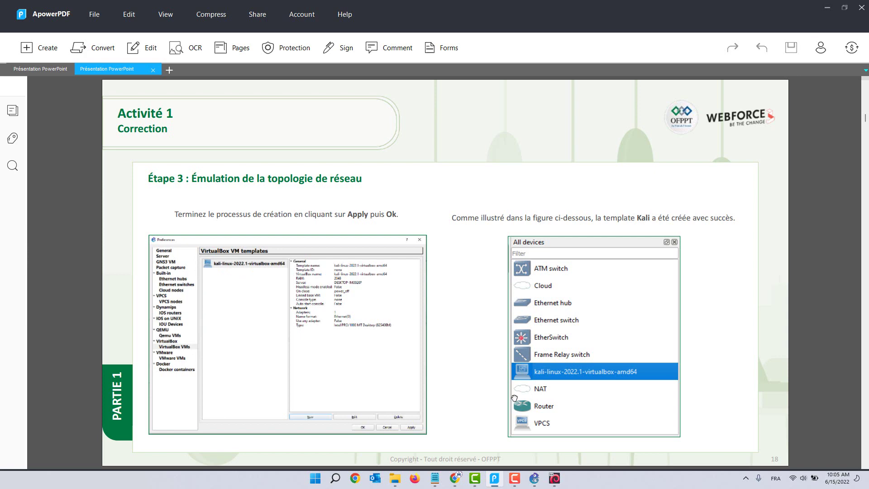
click(534, 478)
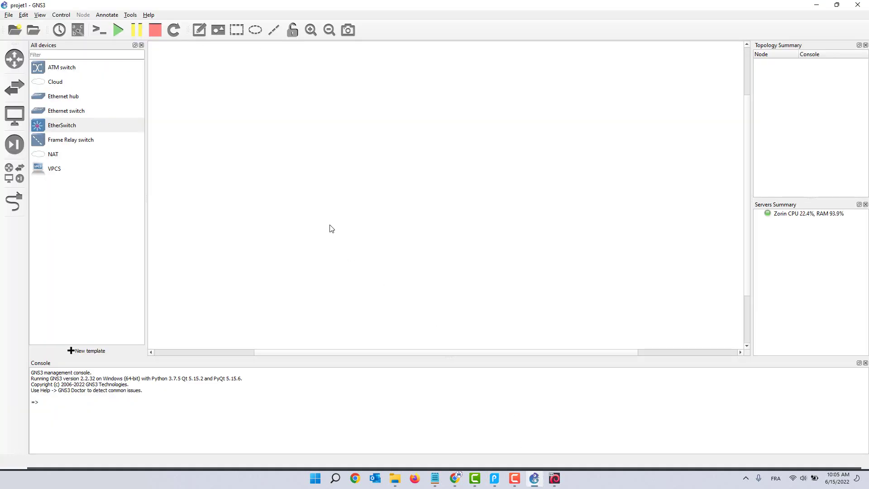
Step: Start a manually created template and begin a new VirtualBox VM template
click(94, 352)
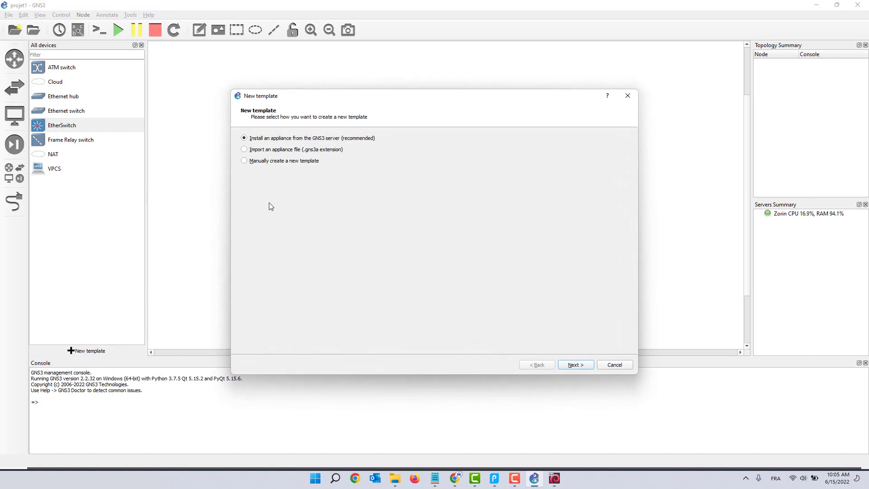
click(574, 366)
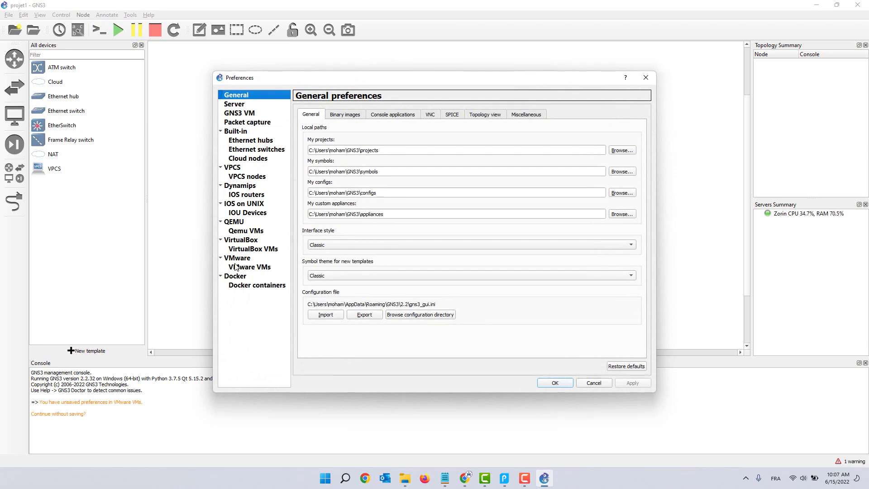
click(236, 258)
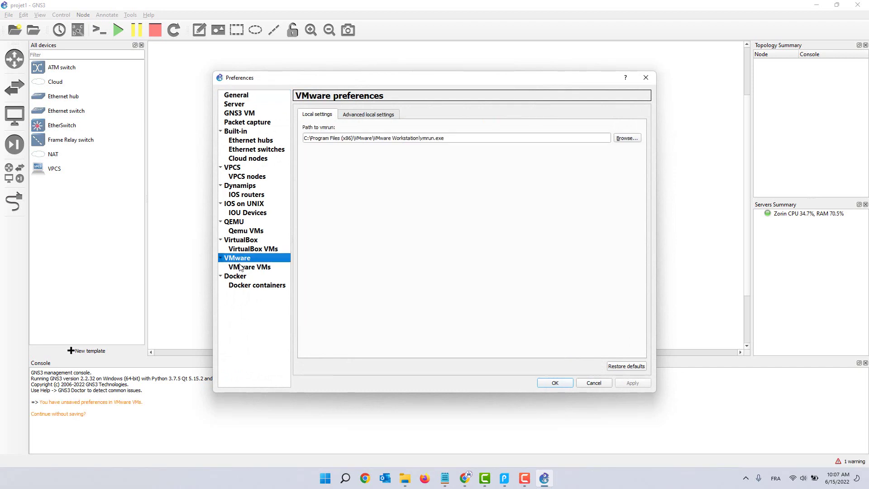
click(243, 251)
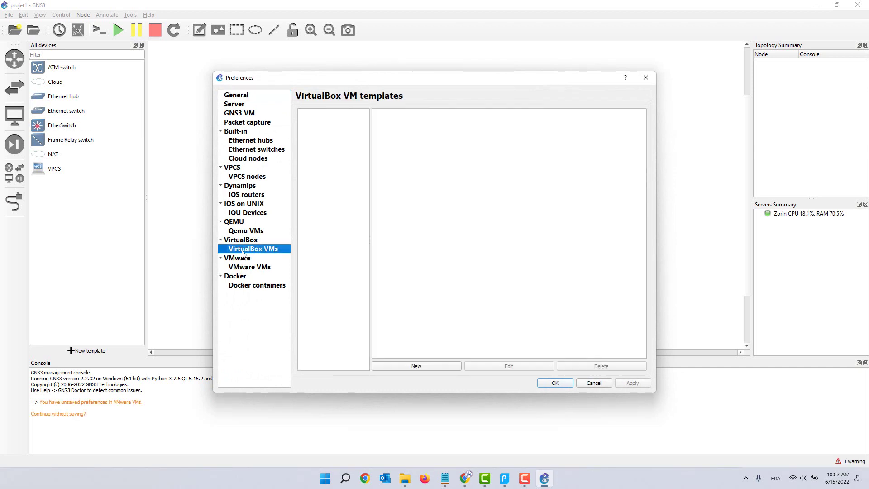
click(416, 366)
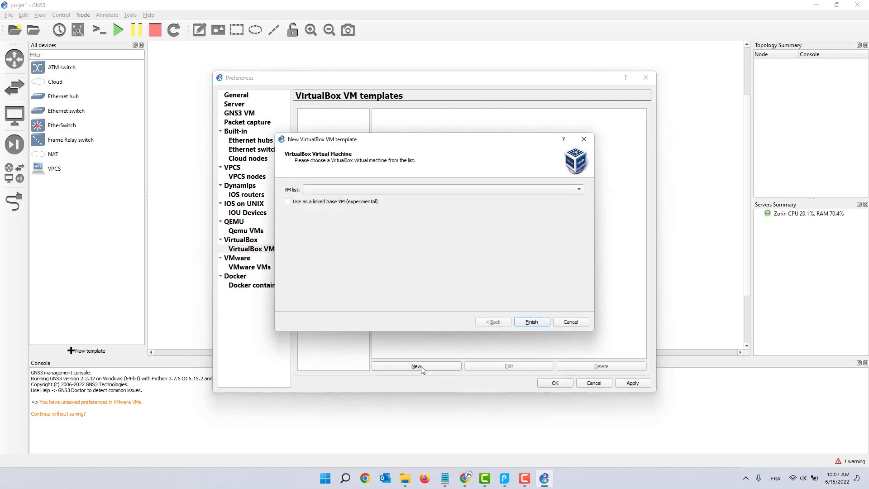
Step: Select kali-linux-2022.1-virtualbox-amd64 as the VM, finish, and apply the new template
click(344, 190)
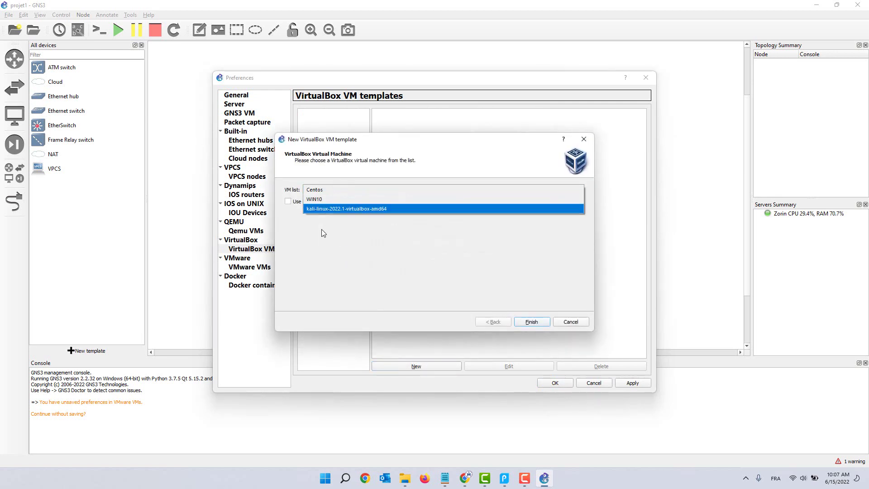
click(320, 230)
click(329, 191)
click(332, 210)
click(504, 478)
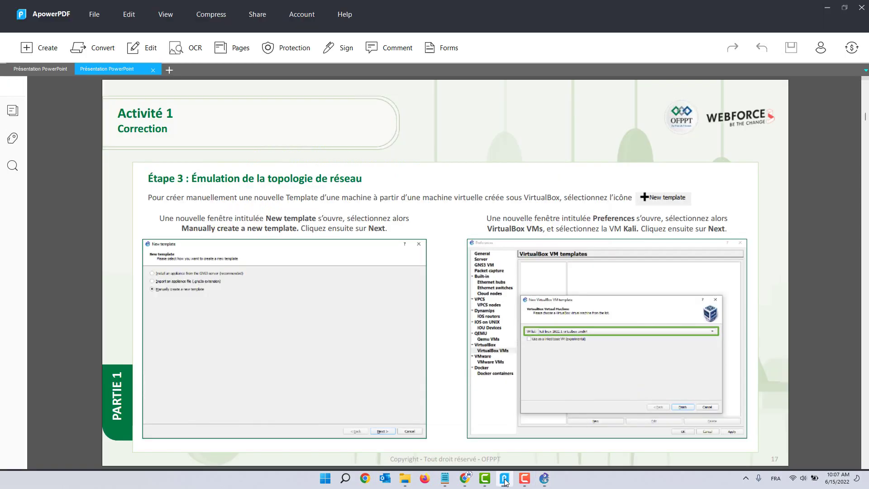
click(504, 478)
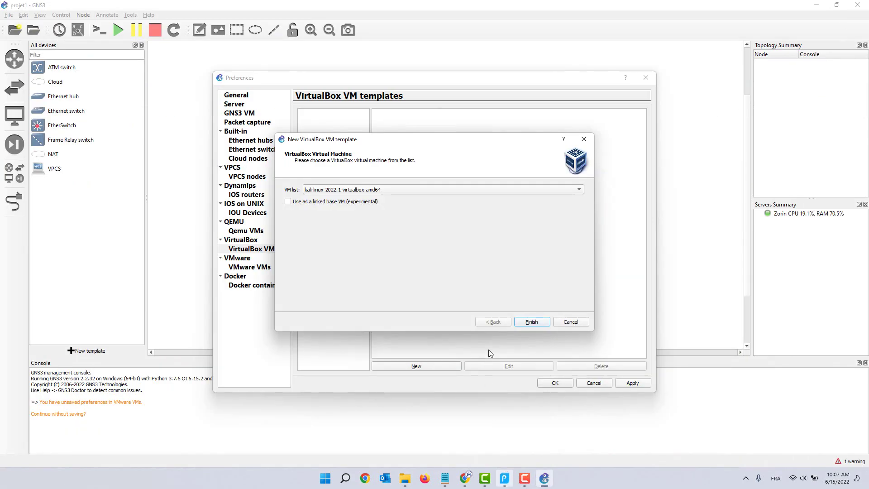
click(530, 324)
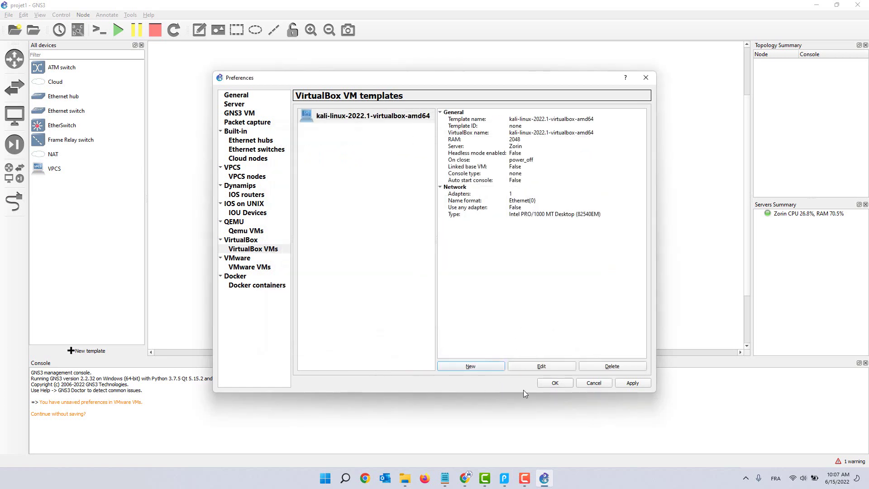
click(631, 382)
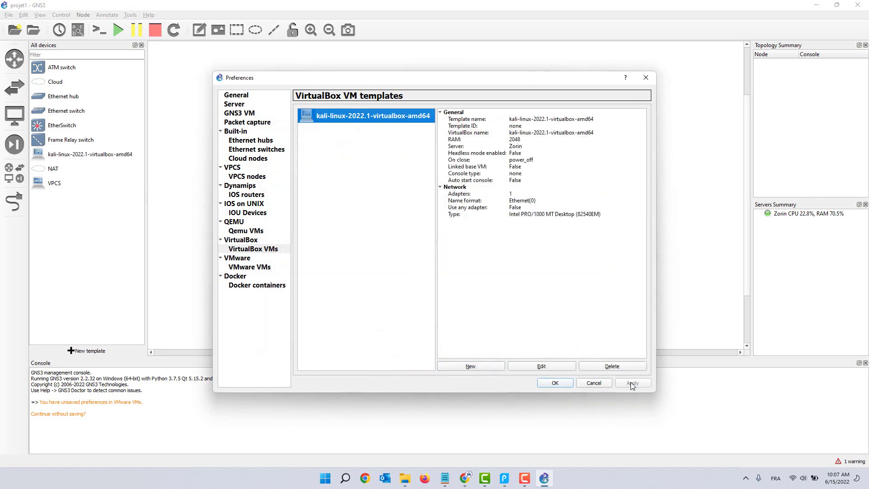
click(563, 384)
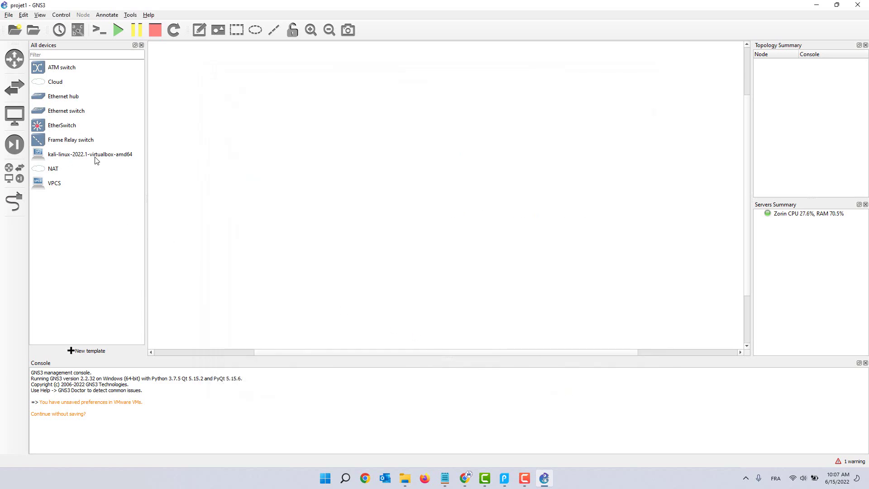
Step: Scroll the PDF guide to slide 19's Switch and Pirate_Kali topology, then return to GNS3
click(504, 478)
scroll(393, 358, down, 2)
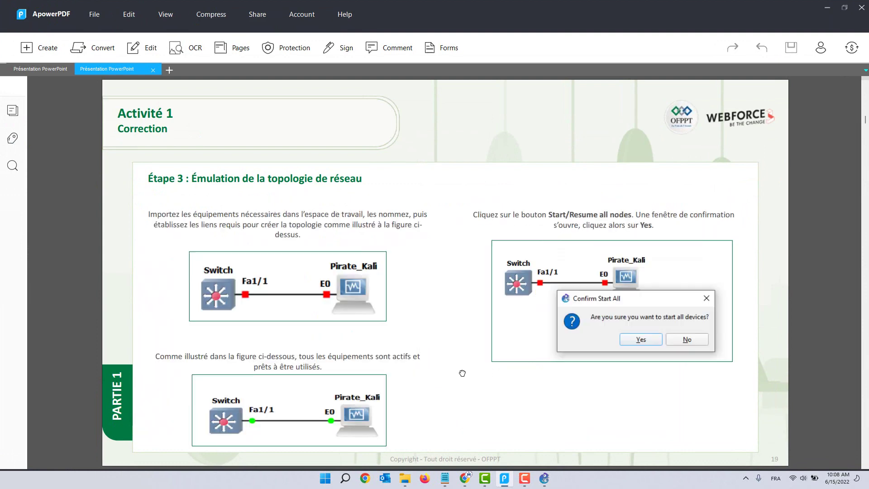
scroll(462, 373, down, 2)
click(543, 481)
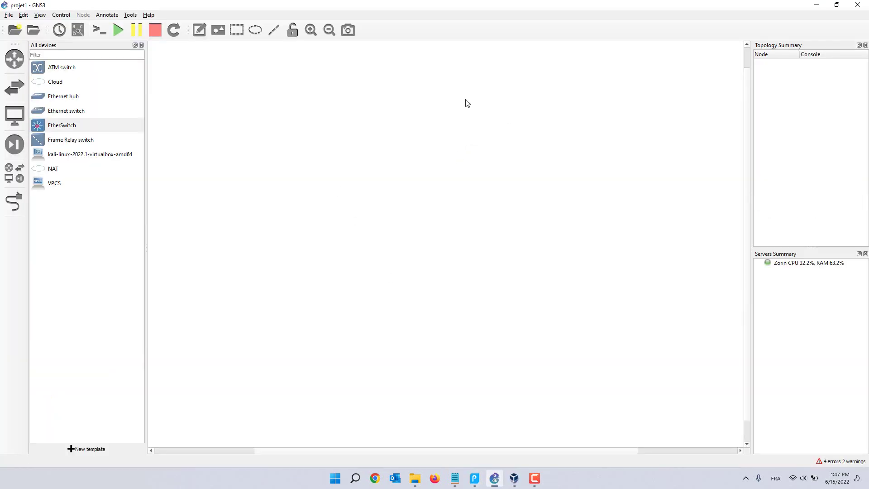
Step: Place an EtherSwitch and the Kali VM on the canvas and rename the switch to Switch
drag(52, 131, 337, 172)
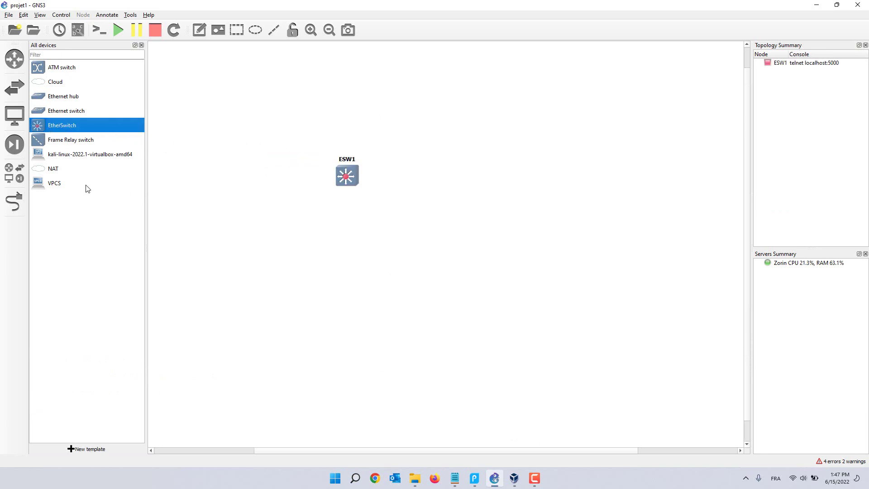
drag(54, 156, 484, 182)
click(342, 162)
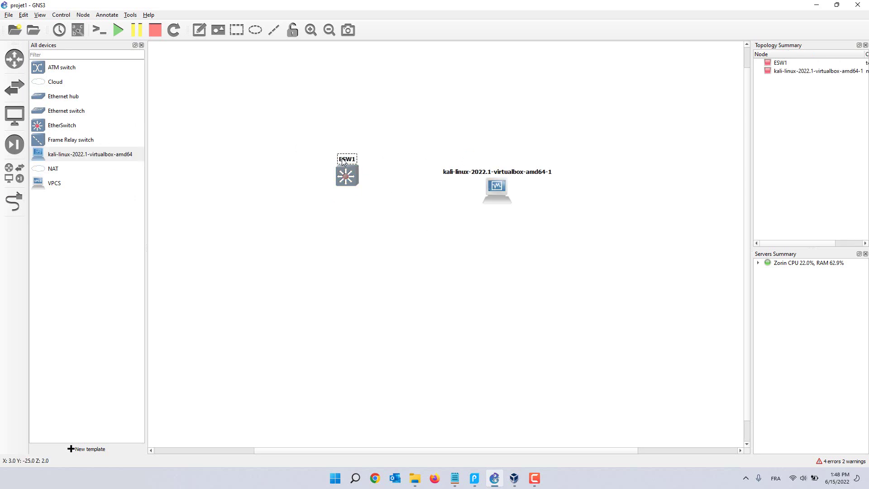
double_click(351, 161)
text(Switch)
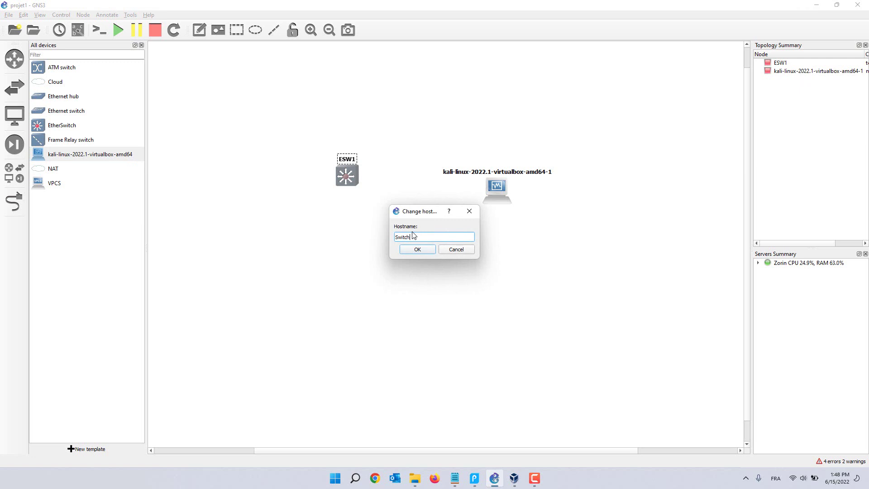
key(Return)
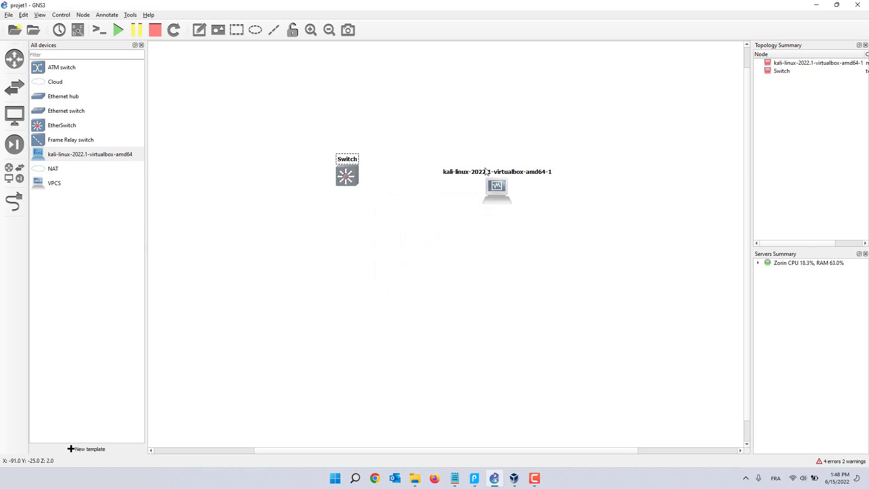
Step: Rename the Kali VM node to Kali-Pirate and nudge it into position
double_click(486, 171)
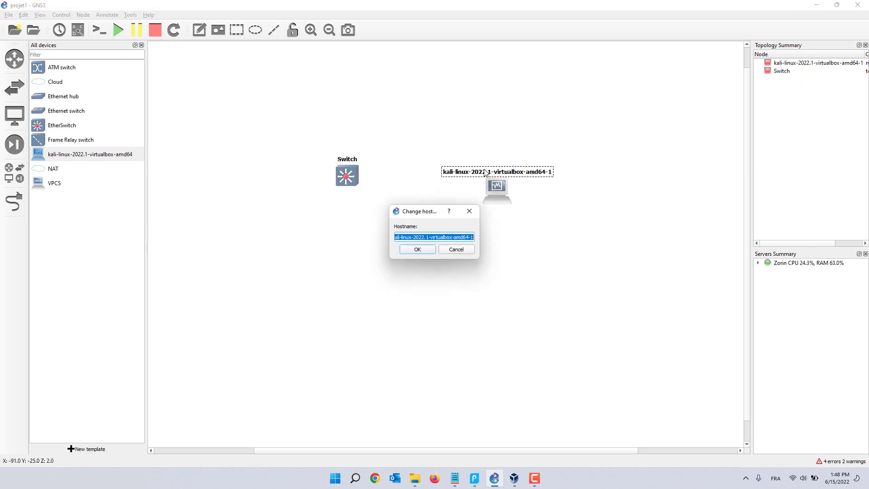
text(Kali-Pirate)
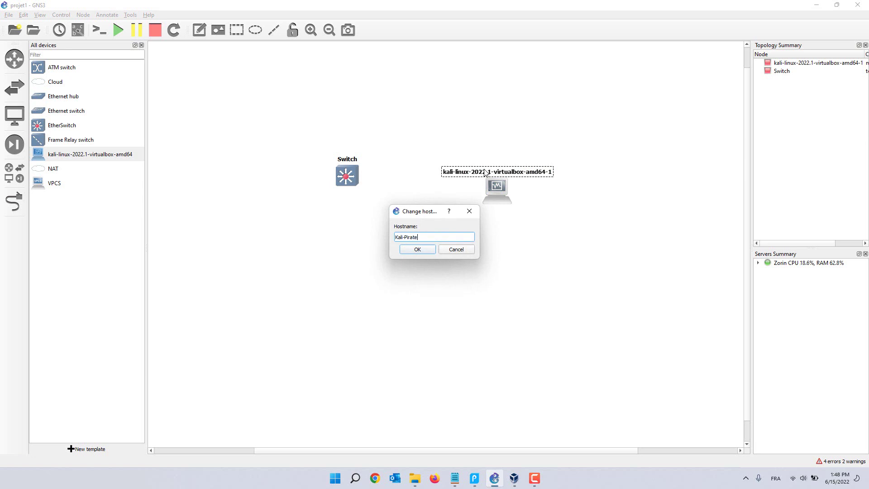
key(Return)
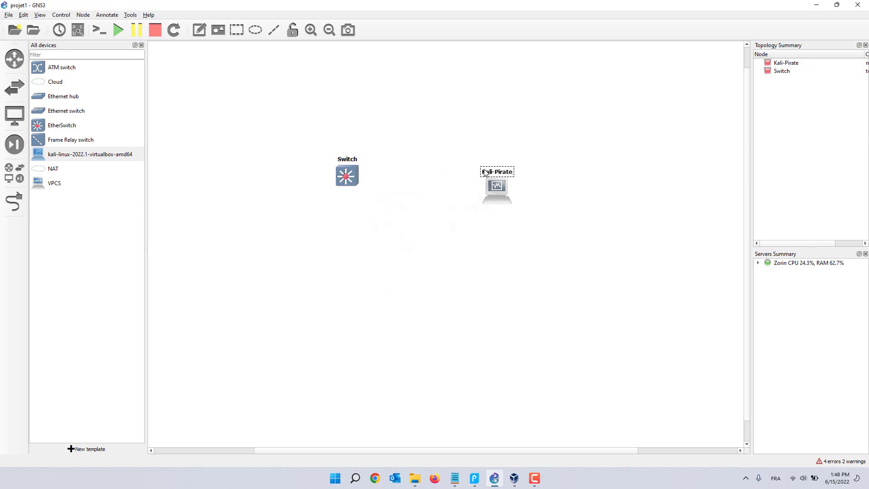
drag(491, 191, 493, 182)
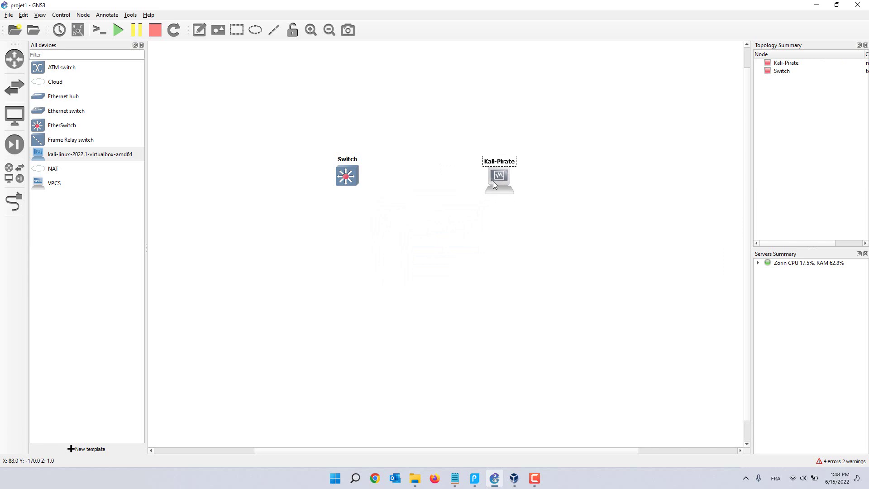
click(484, 228)
click(19, 207)
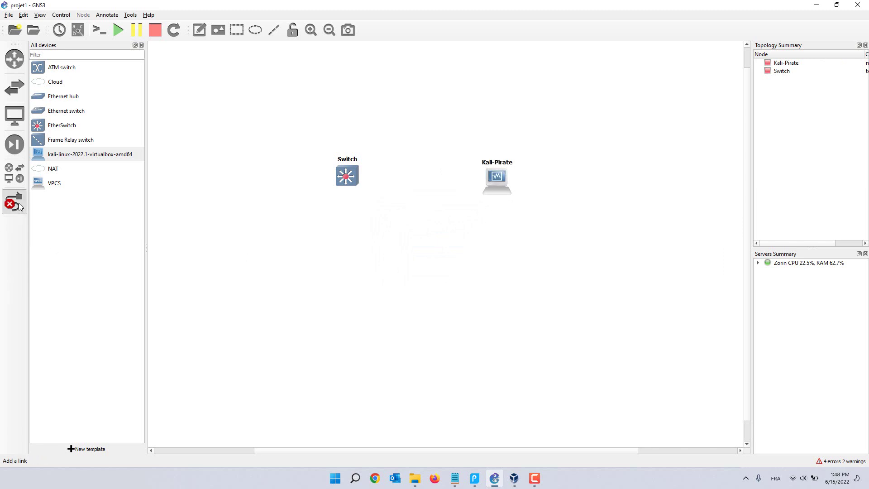
Step: Inspect the Switch's adapter slots in its properties without changing anything
click(347, 181)
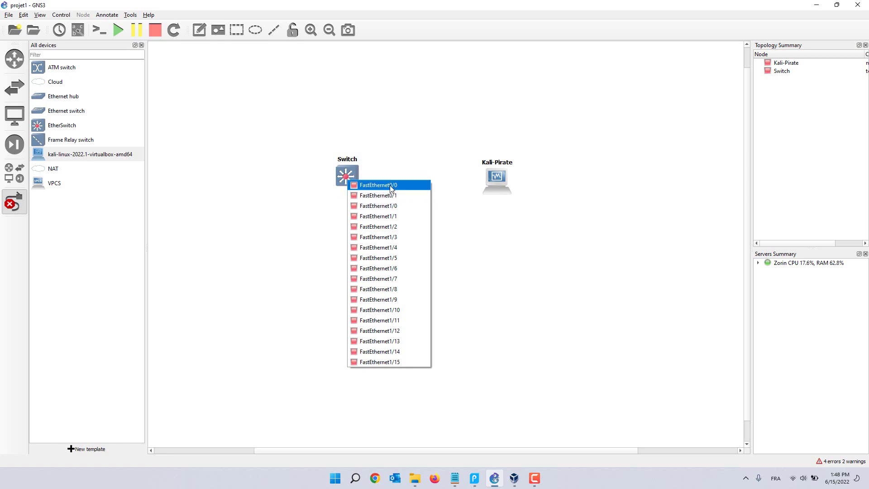
key(Escape)
double_click(346, 177)
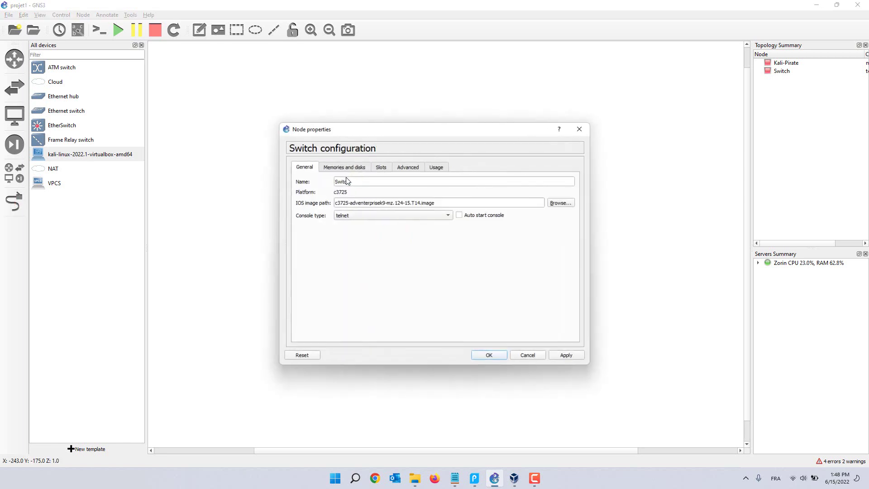
click(376, 167)
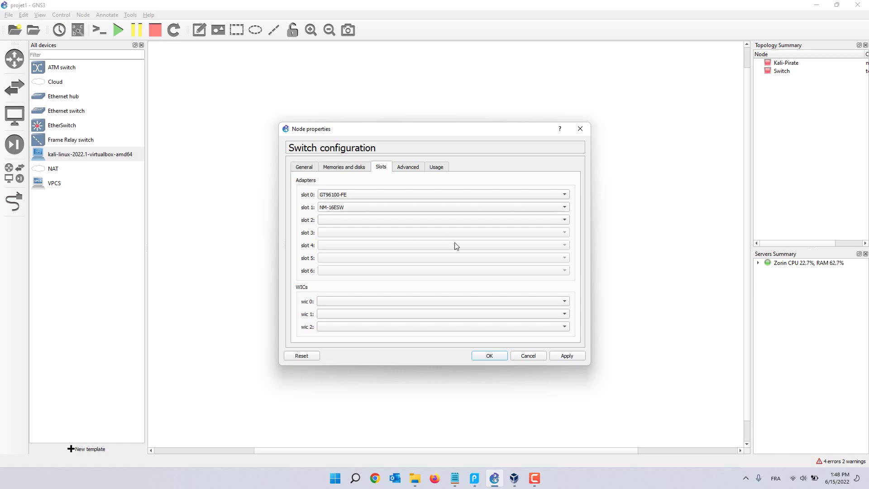
click(527, 355)
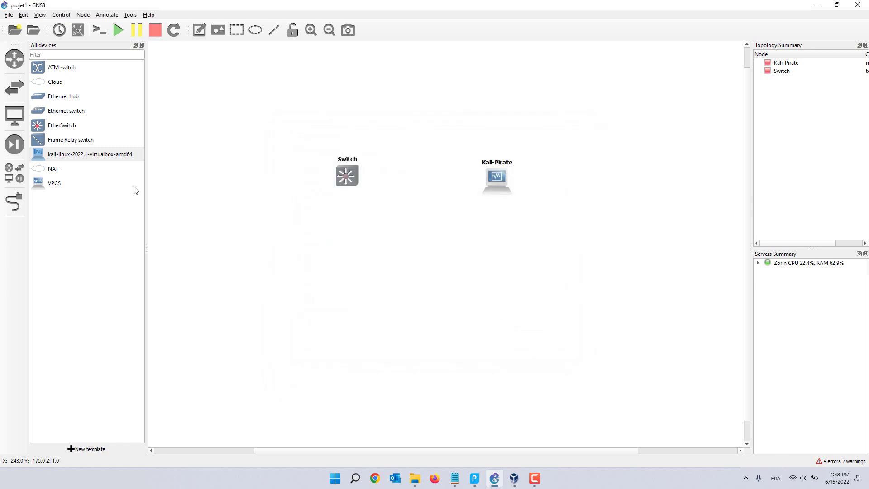
Step: Cable Switch FastEthernet1/15 to Kali-Pirate Ethernet0 and tidy the node layout
click(21, 206)
click(345, 177)
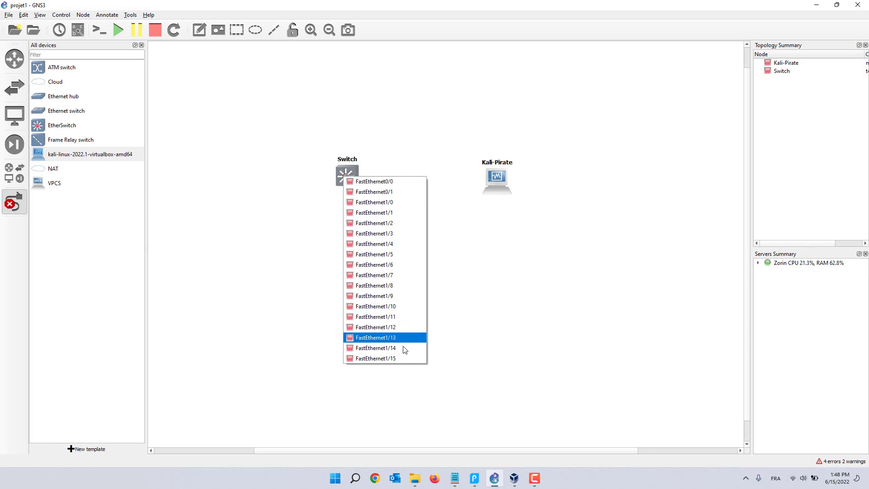
click(382, 358)
click(503, 181)
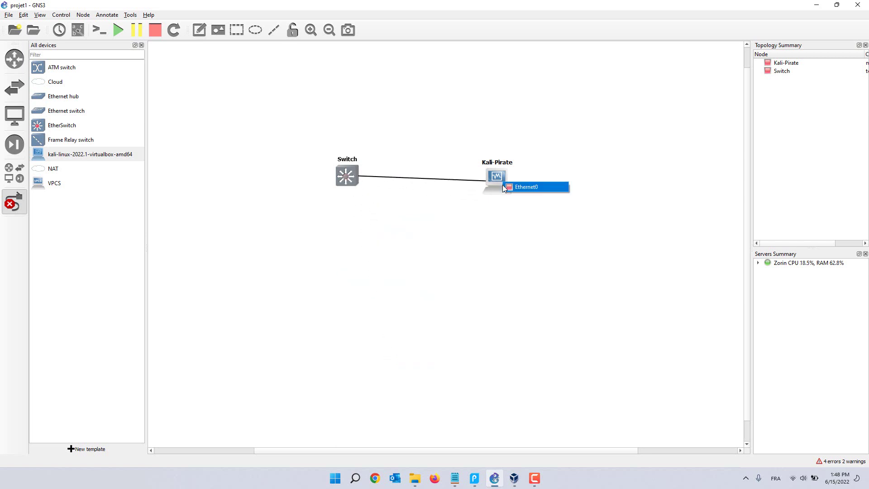
click(545, 186)
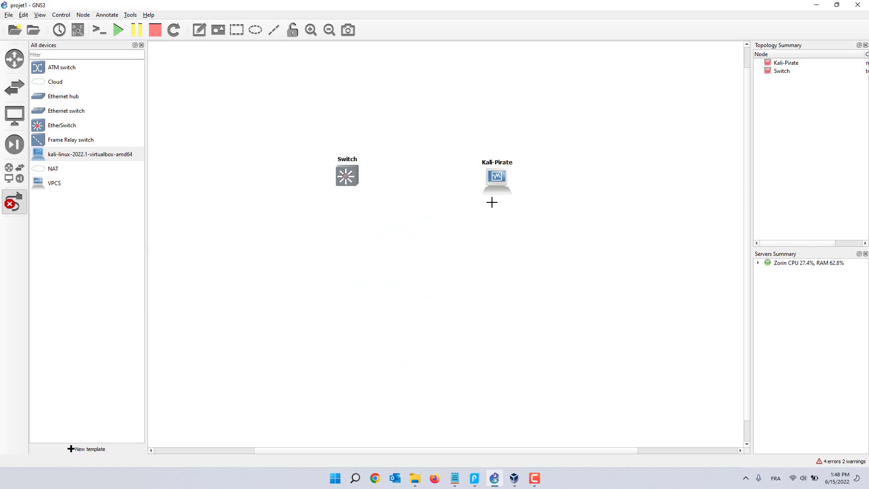
right_click(319, 111)
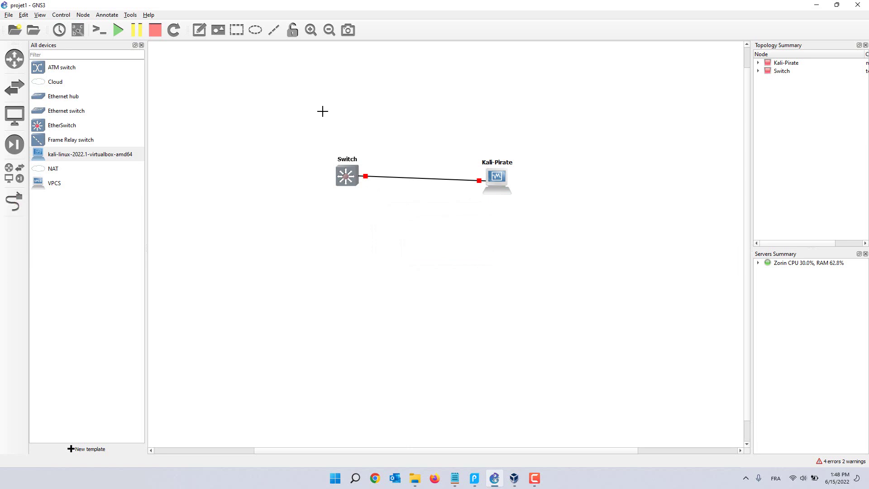
drag(343, 178, 330, 183)
click(382, 218)
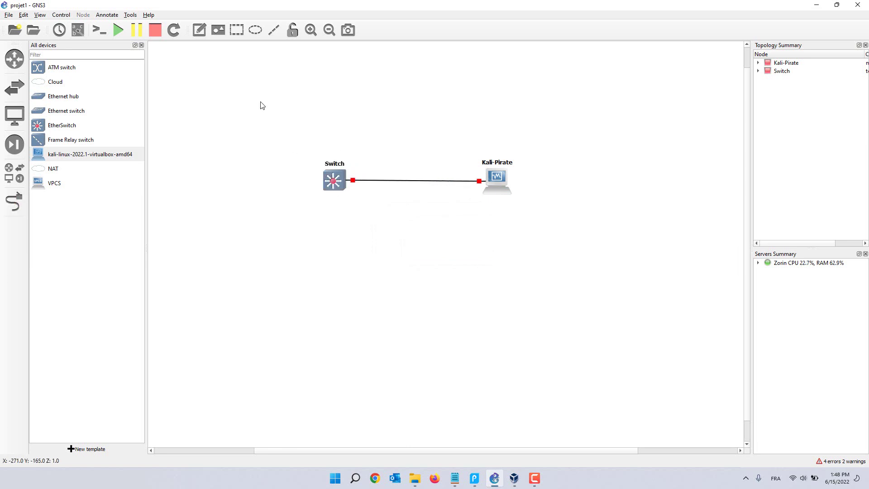
Step: Start all devices in the topology and confirm the prompt
click(117, 31)
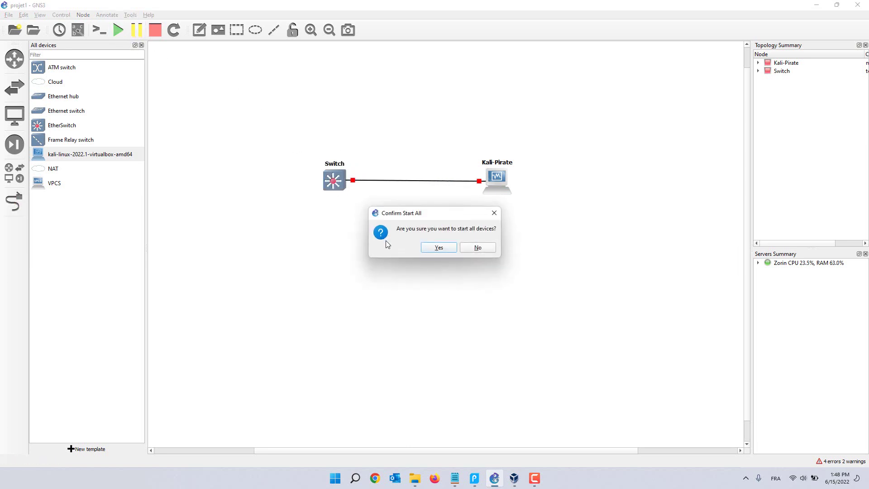
click(438, 247)
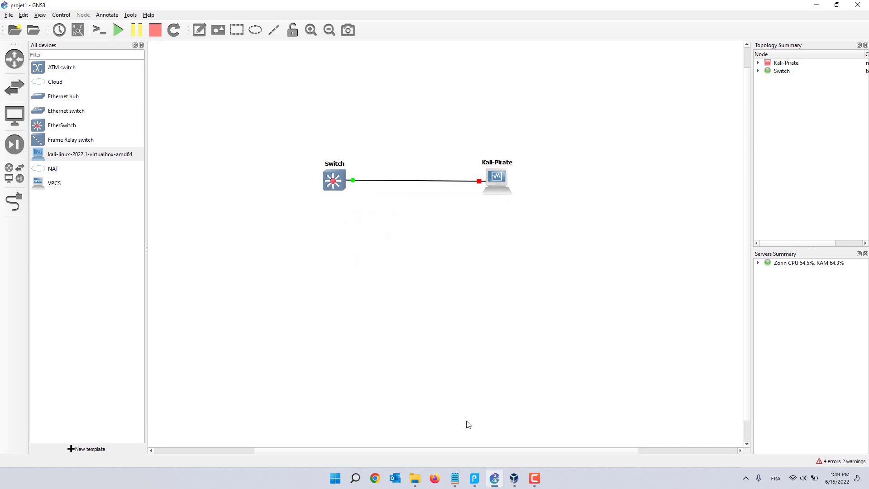
click(474, 478)
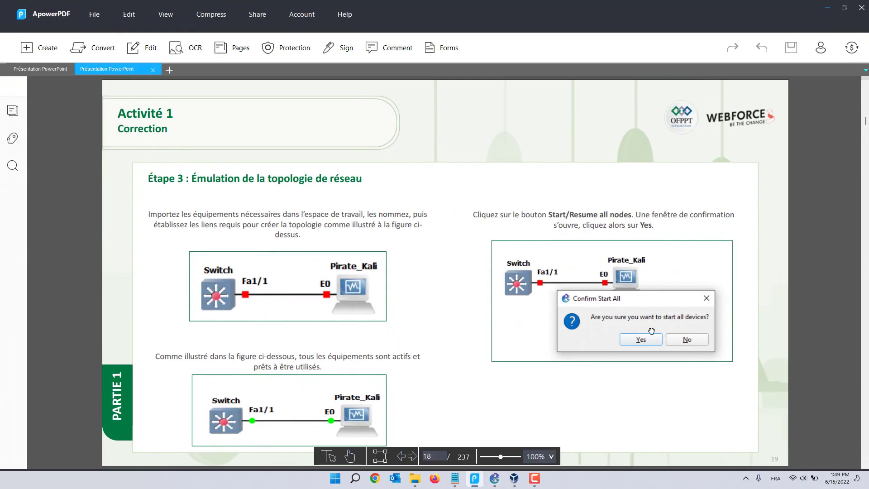
Step: Scroll the guide to the Étape 4 MAC Flooding instructions, then minimize ApowerPDF
scroll(651, 331, down, 3)
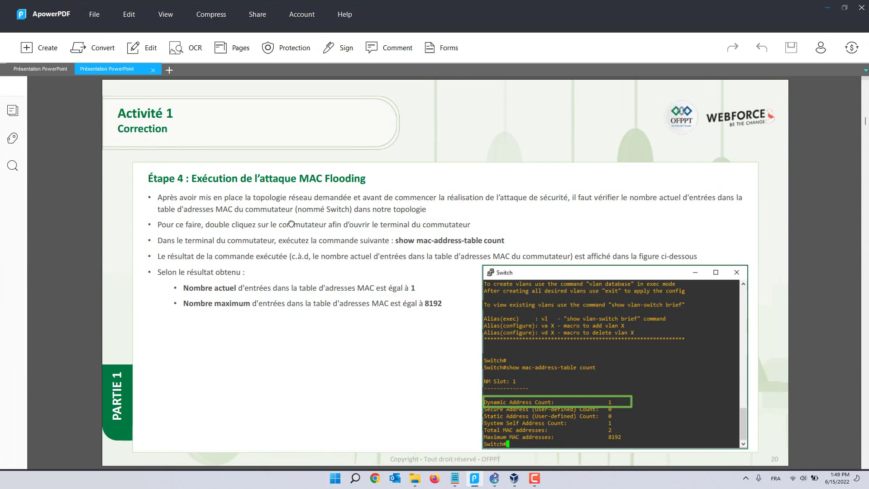
click(827, 8)
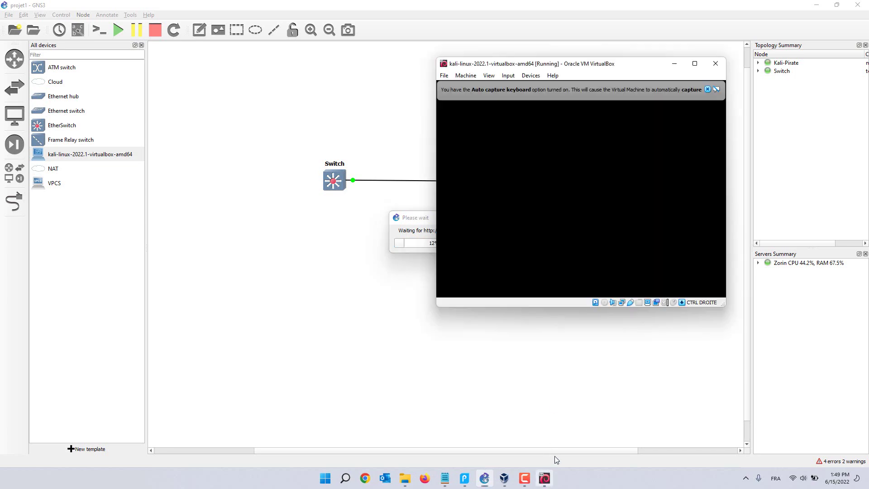
Step: Dismiss the VirtualBox capture notices and boot the Kali GNU/Linux GRUB entry
click(707, 88)
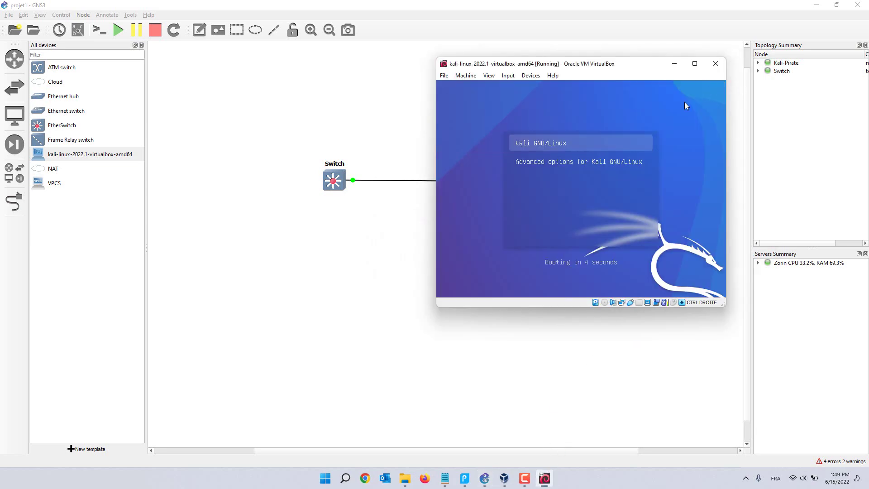
click(624, 143)
click(562, 239)
key(Return)
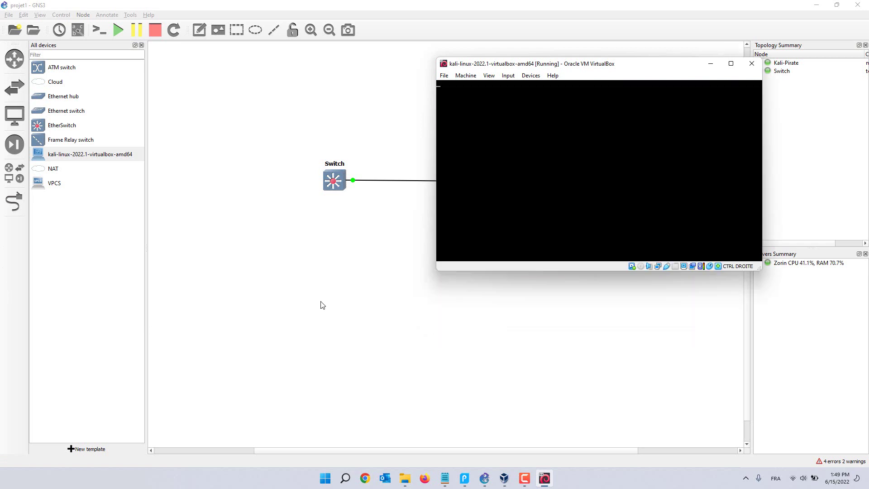
click(391, 224)
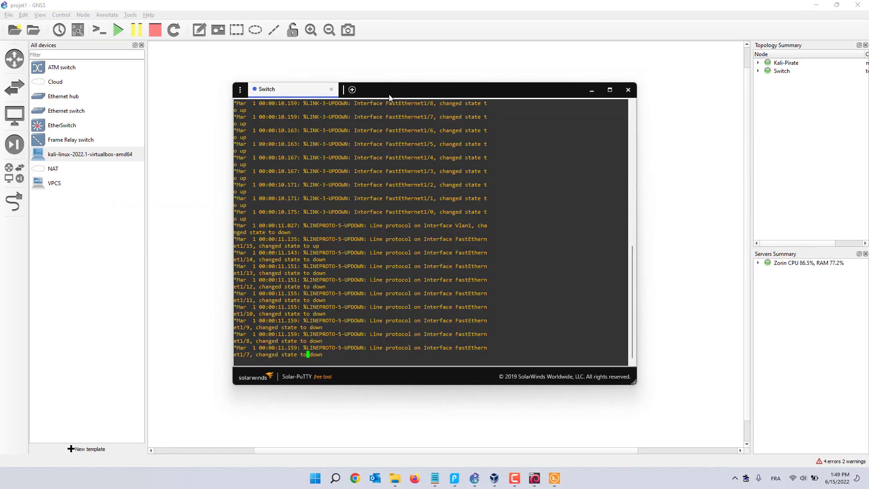
Step: Move the Switch console window left and wake it to a Switch# prompt
drag(389, 96, 196, 93)
click(521, 234)
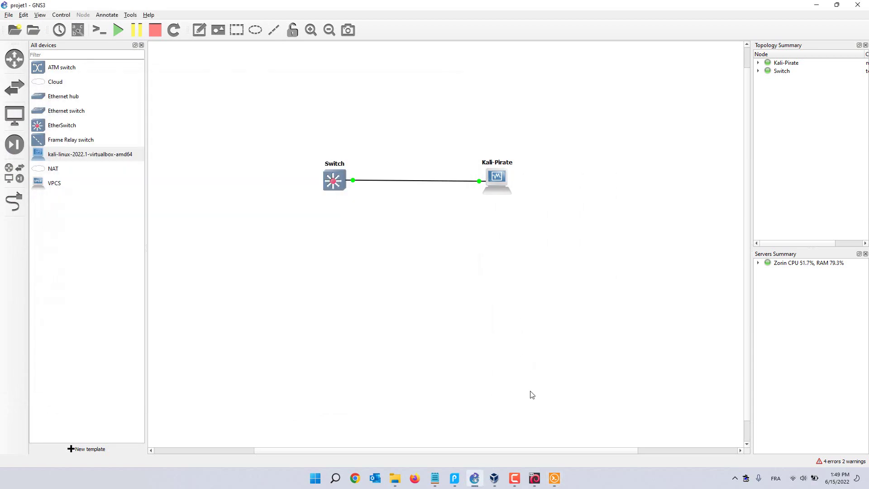
click(518, 476)
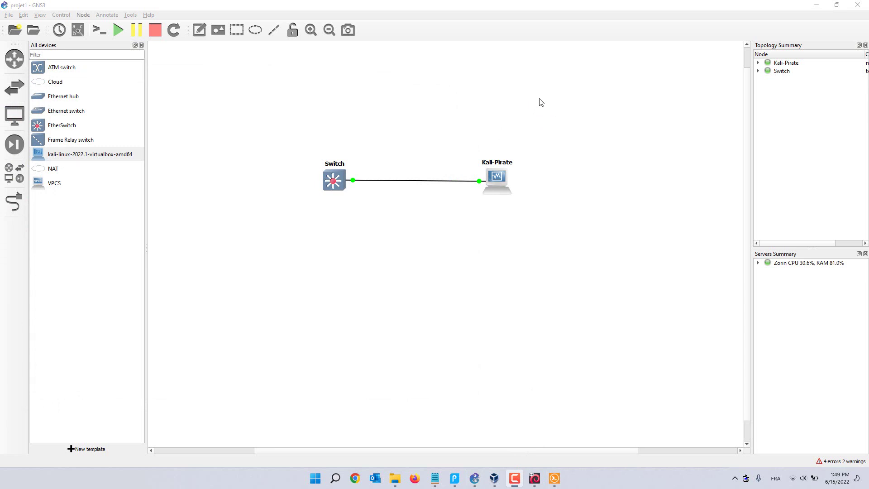
click(552, 123)
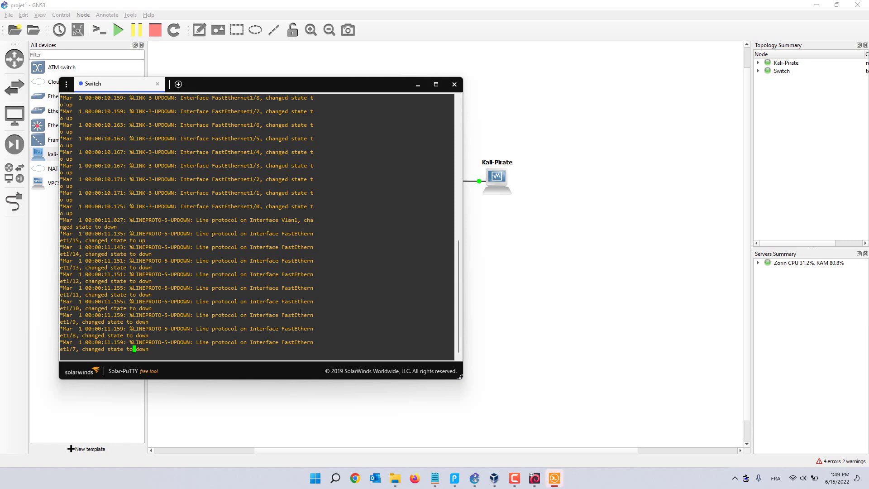
key(Return)
key(Return)
key(Return)
key(Return)
key(Return)
key(Return)
key(Return)
key(Return)
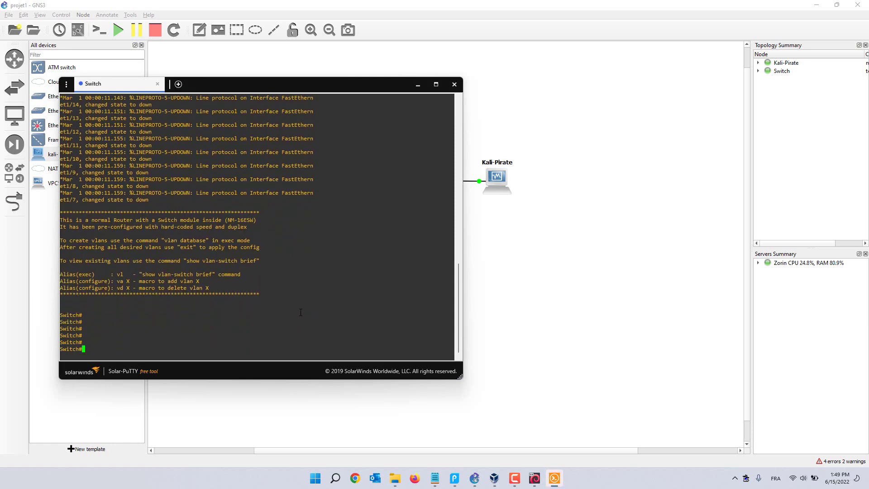
click(528, 479)
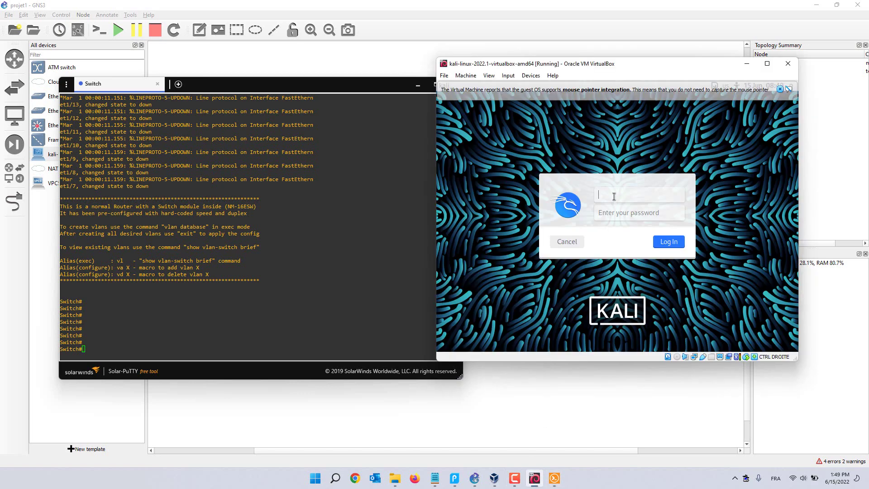
Step: Log in to the Kali desktop with the default user's credentials
text(kali)
key(Tab)
text(kali)
key(Return)
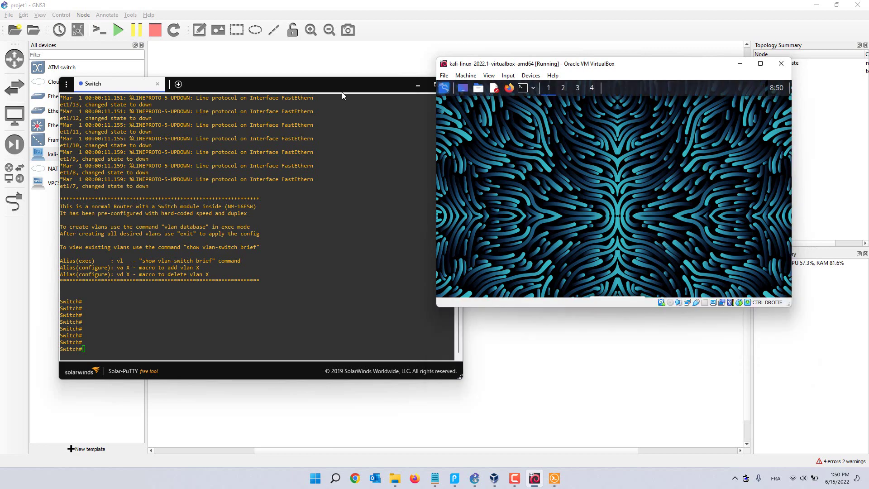
Step: Rearrange the console and VM windows and disconnect Kali's wired connection
drag(341, 91, 317, 73)
drag(542, 68, 565, 219)
drag(193, 67, 227, 101)
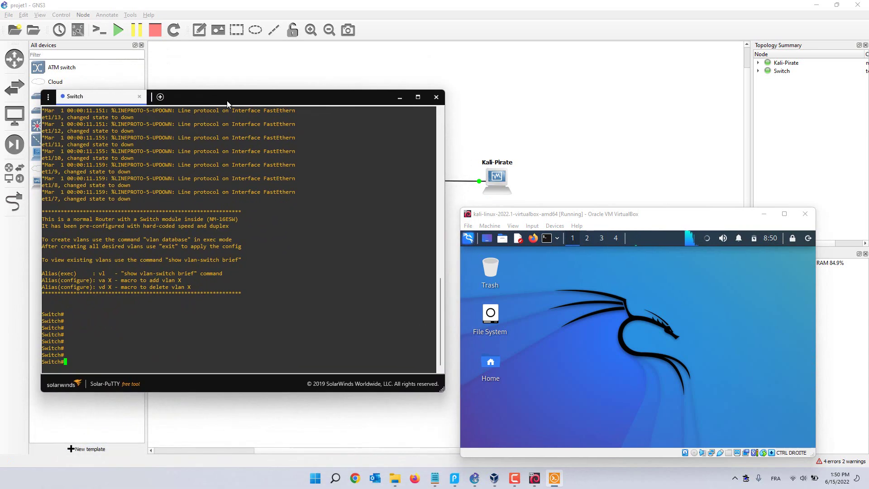
drag(623, 222, 620, 153)
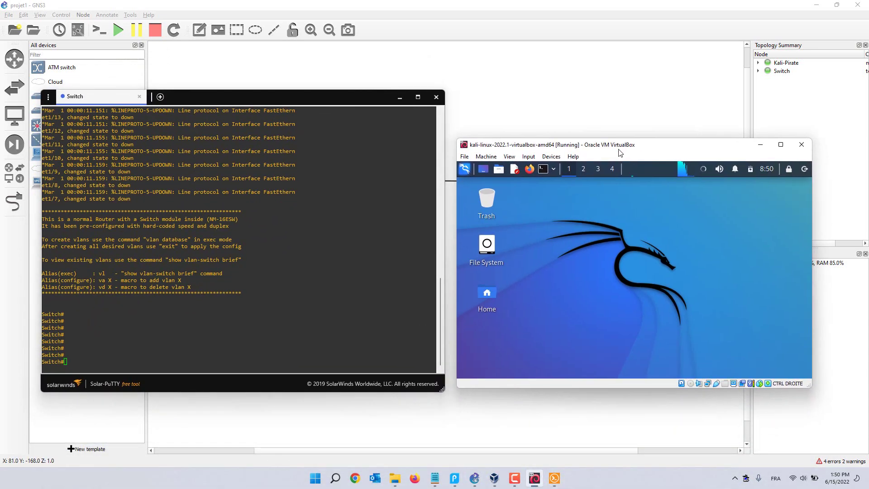
click(704, 170)
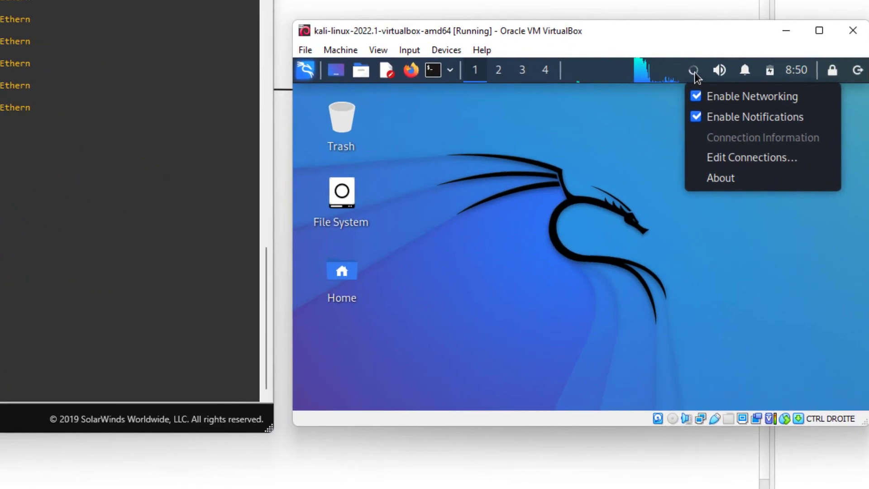
click(677, 127)
click(693, 70)
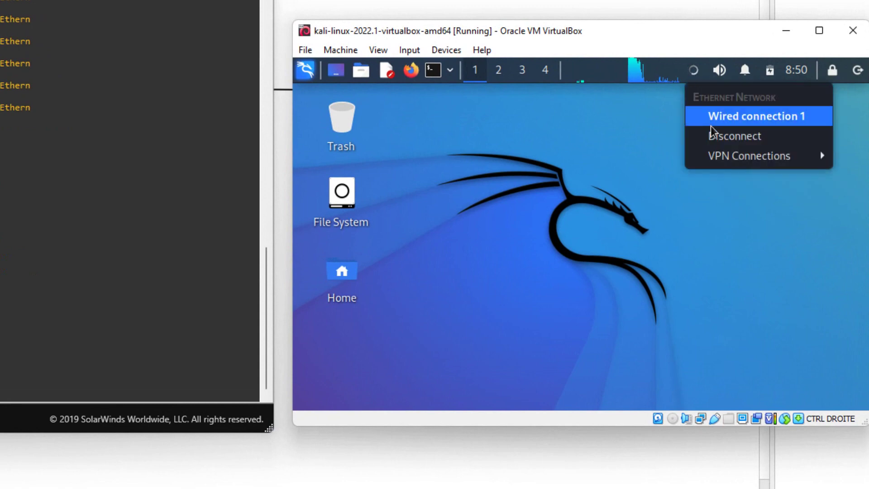
click(715, 135)
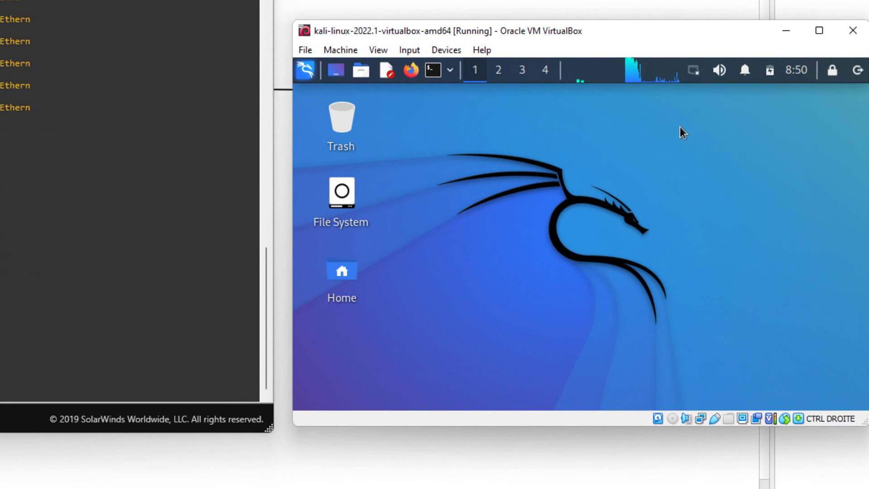
Step: Launch Root Terminal Emulator and authenticate with the root password
click(450, 71)
click(456, 96)
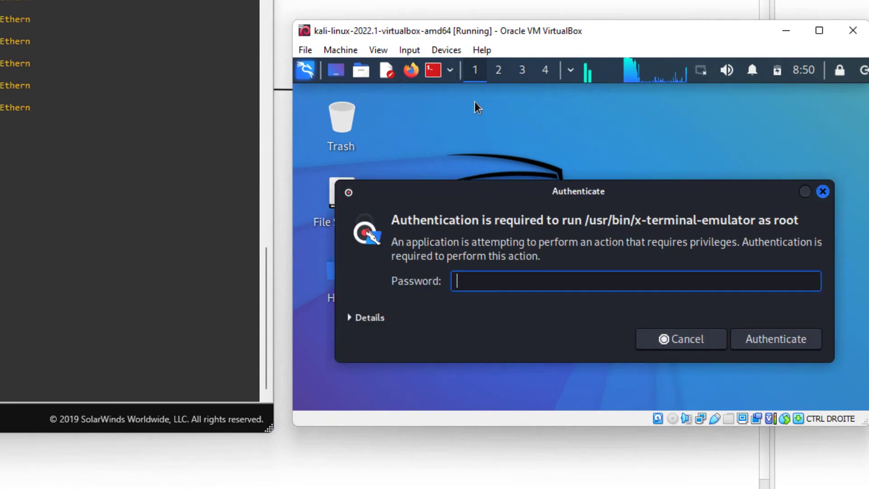
text(kali)
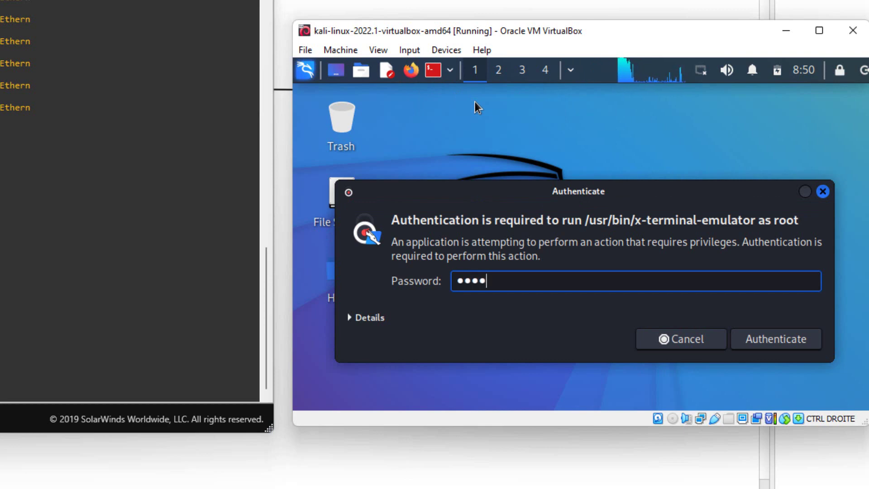
key(Return)
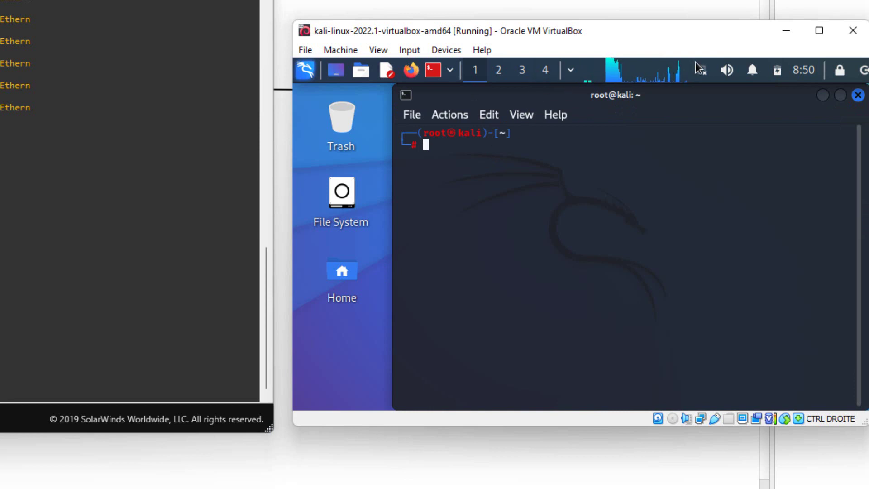
Step: Run ifconfig in the root terminal to list the current network interfaces
drag(698, 32, 687, 1)
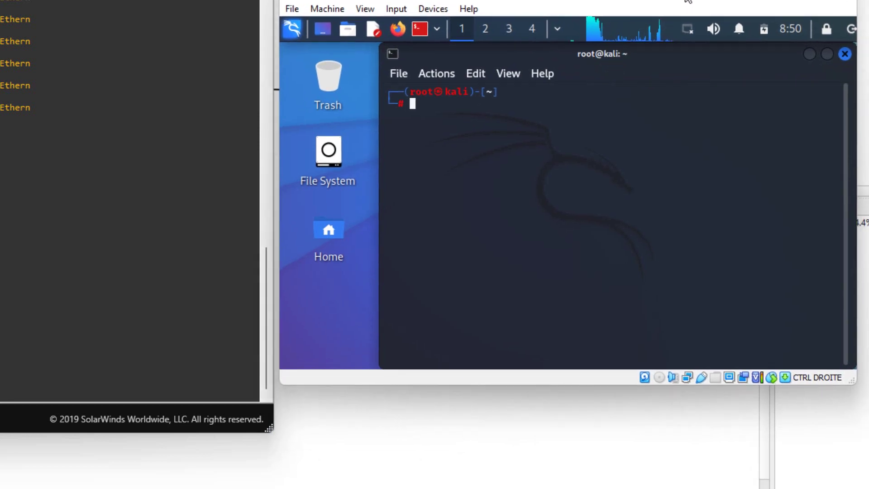
text(ifconfig)
key(BackSpace)
key(BackSpace)
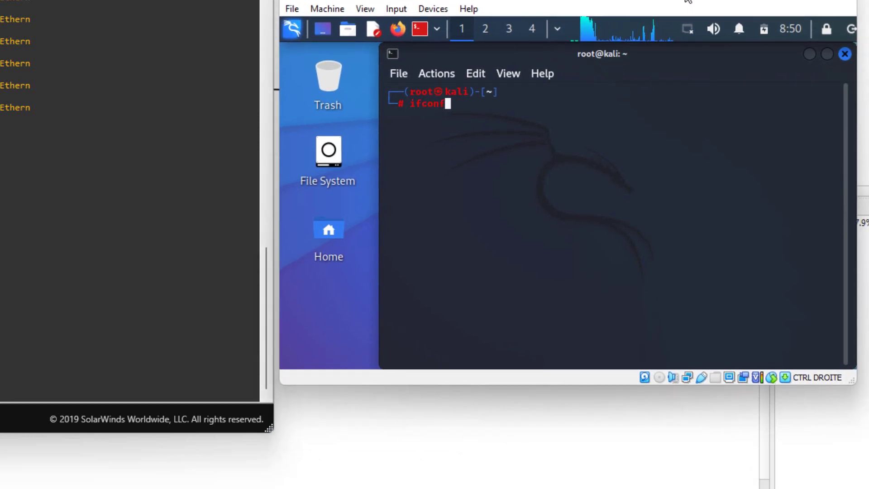
text(ig)
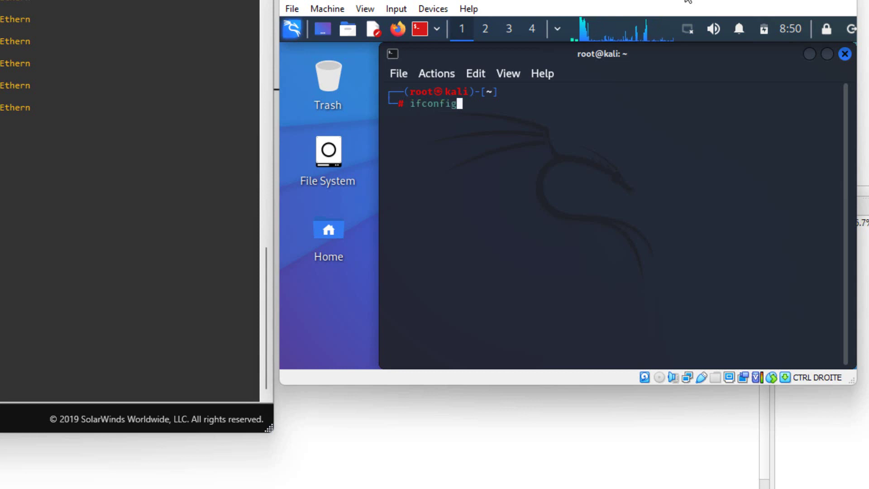
key(Return)
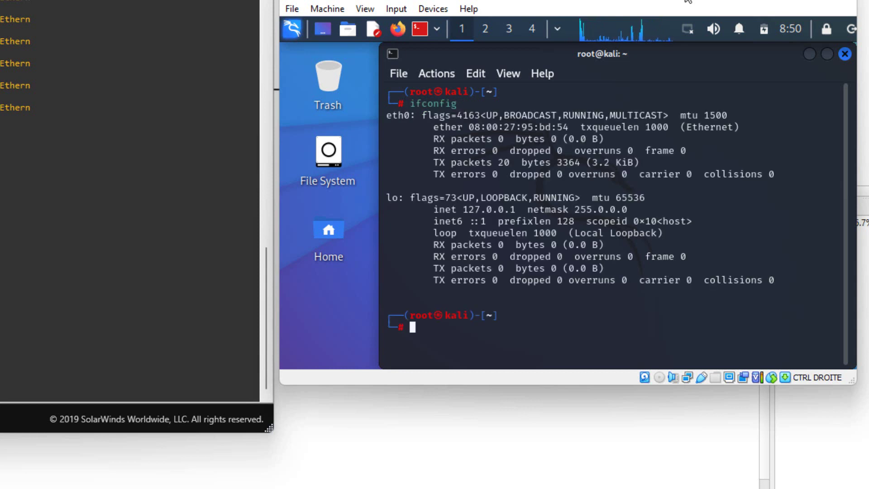
drag(417, 127, 386, 114)
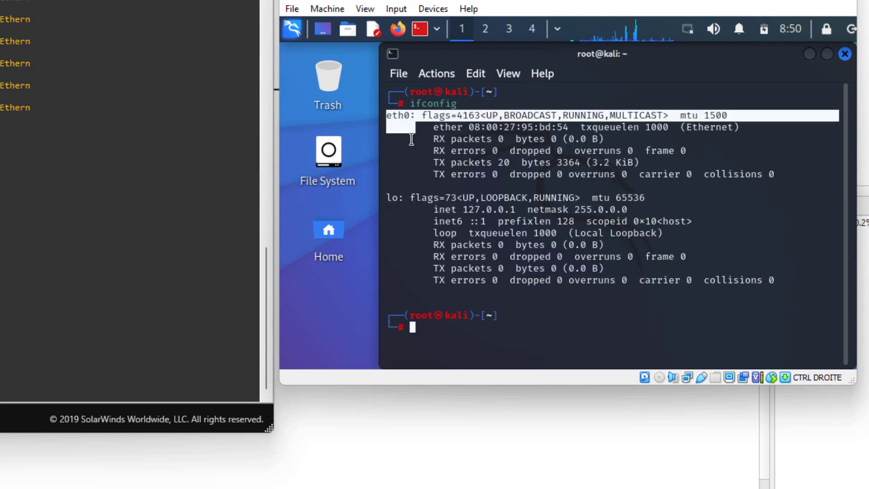
click(414, 140)
drag(437, 139, 541, 128)
click(508, 129)
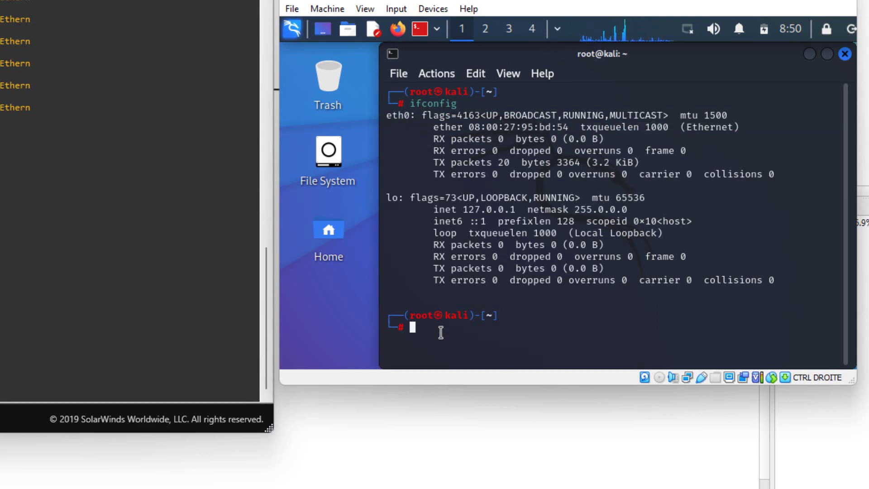
Step: Assign eth0 192.168.1.10 netmask 255.255.255.0, bring it up, and verify with ifconfig
text(ifco)
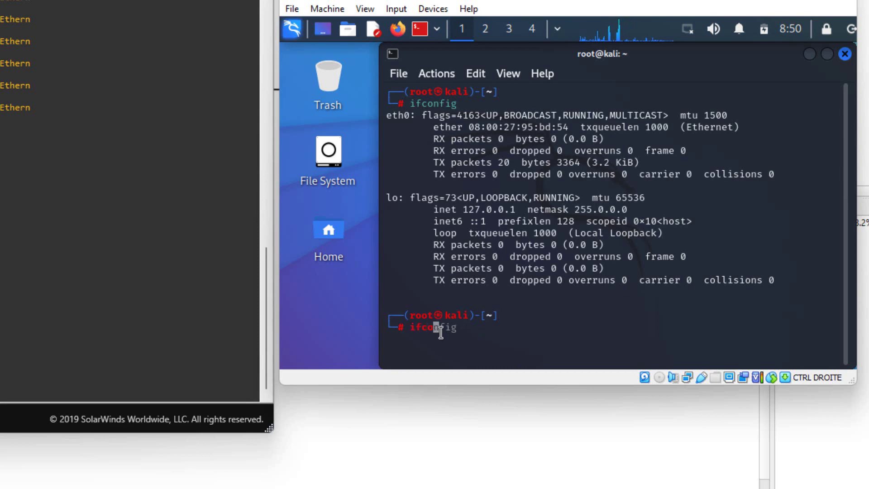
text(nfig eth)
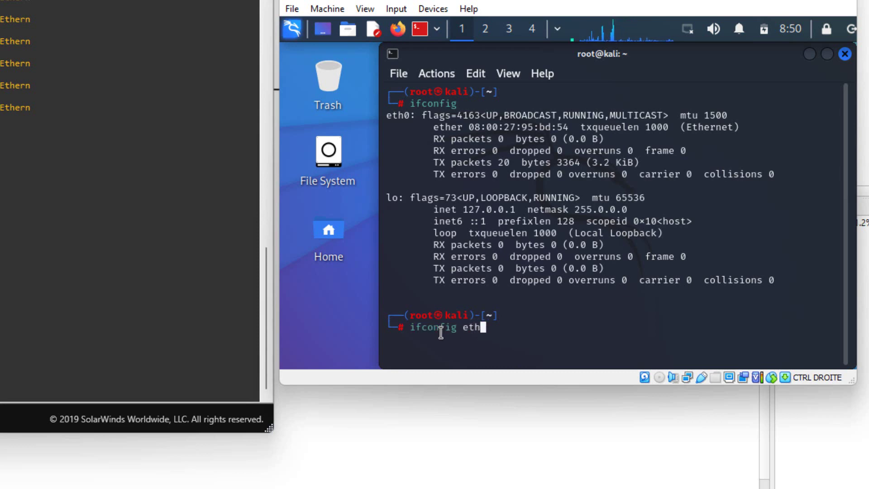
text(0)
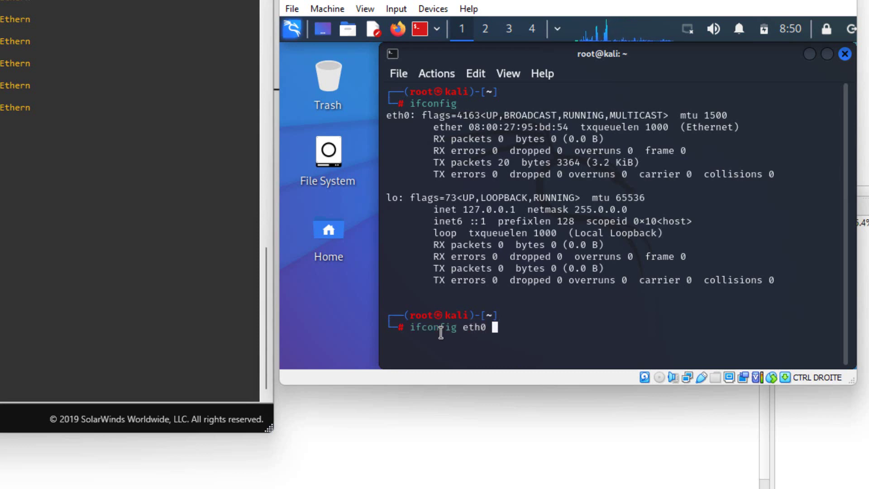
text( 192.16)
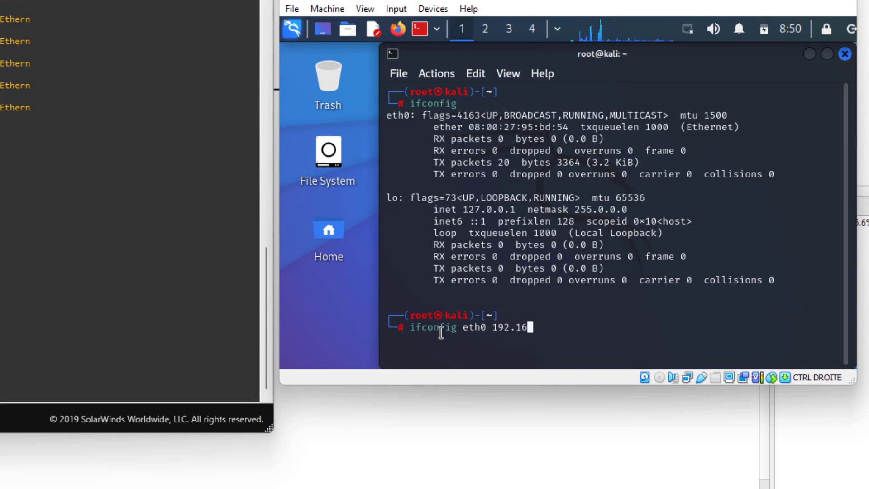
text(8.1.)
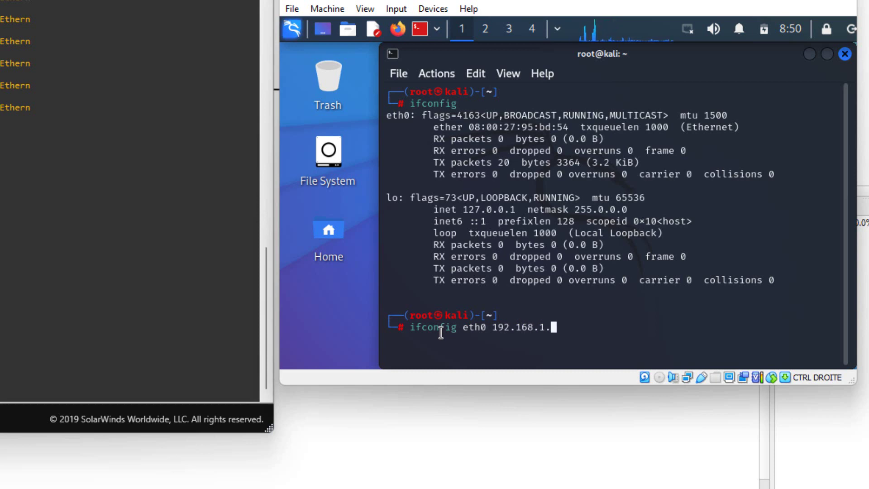
text(10 ne)
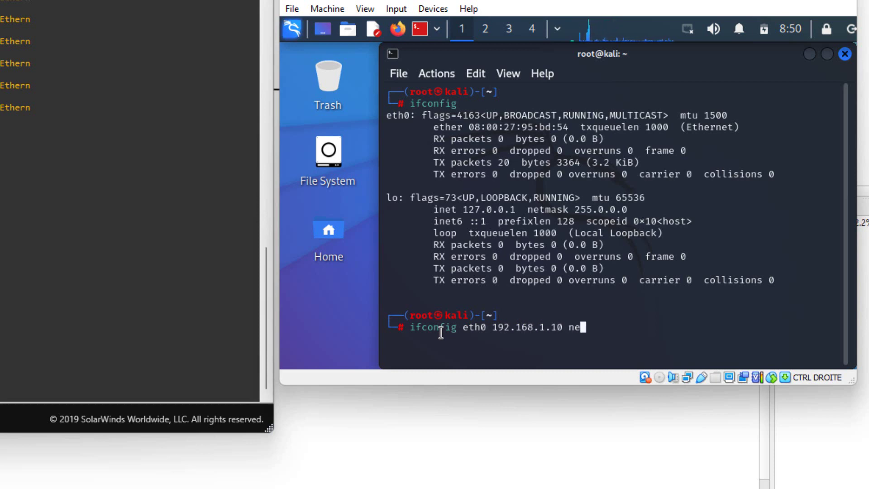
text(tmask )
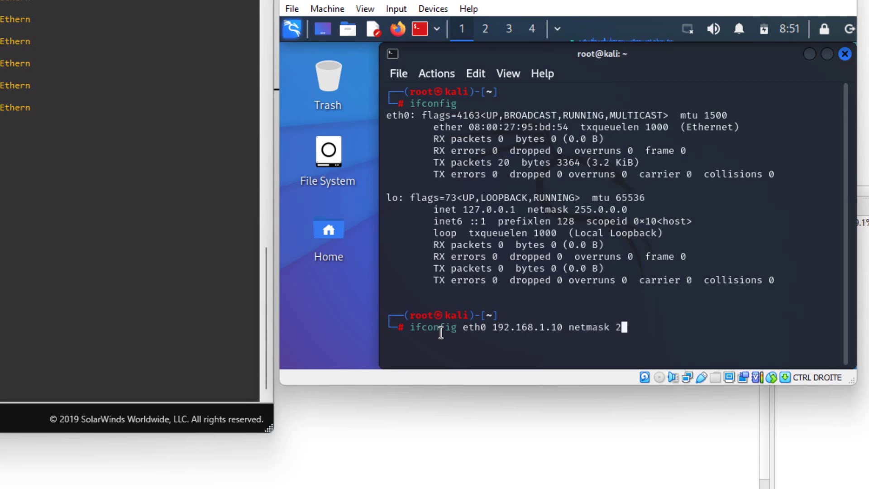
text(255.255.255.)
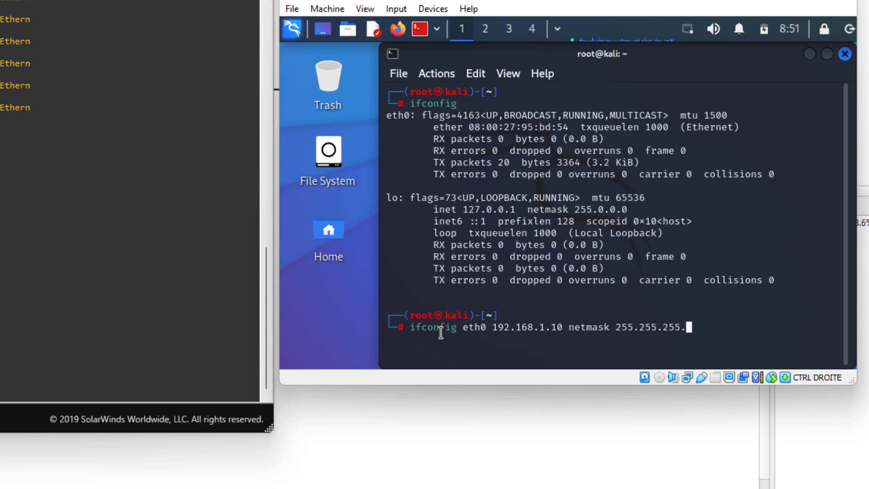
text(0 up)
key(Return)
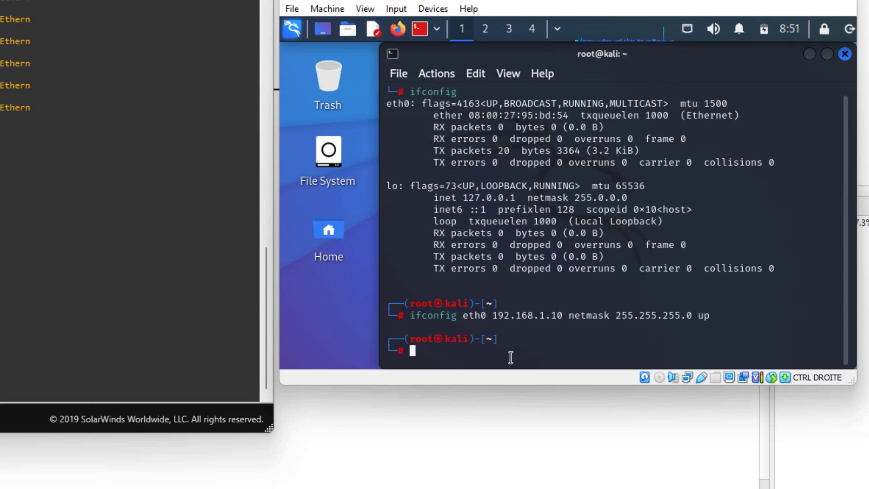
text(ifconfig)
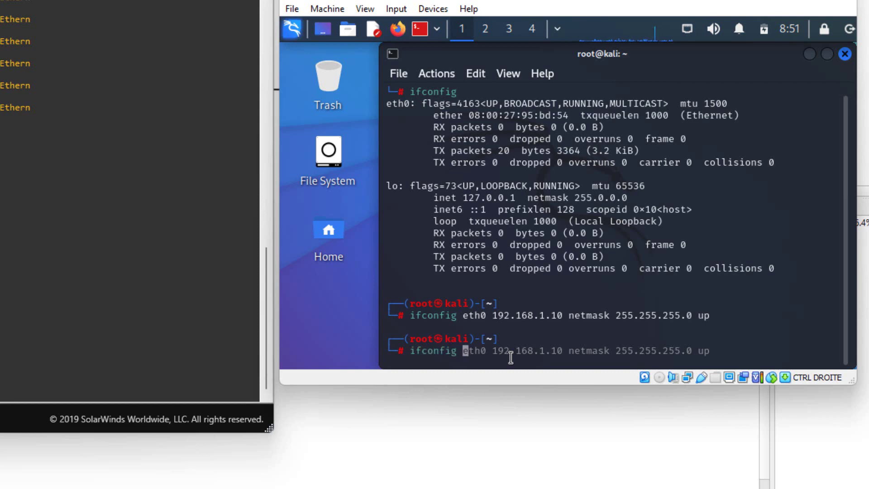
key(Return)
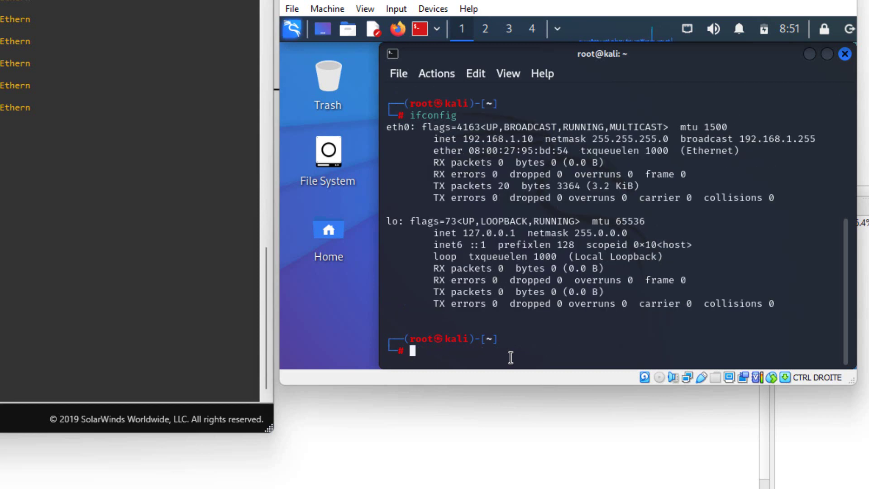
drag(462, 143, 524, 140)
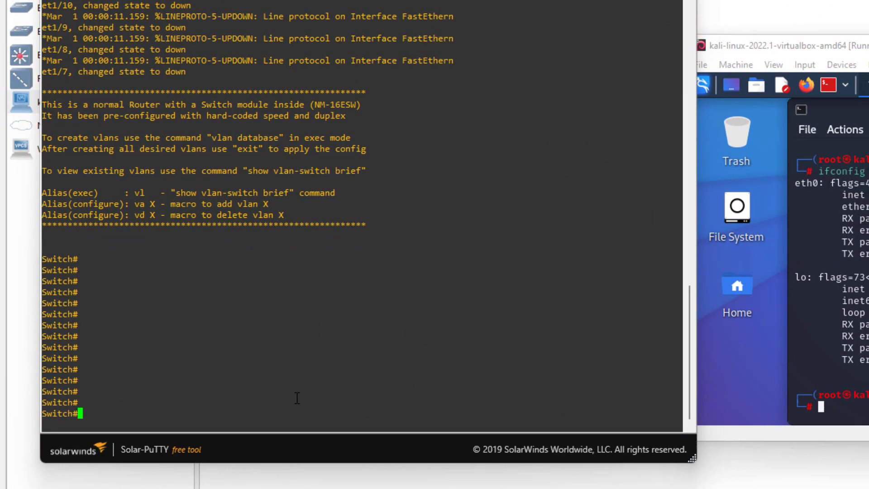
Step: Enter configuration mode with conf t, leave with end, and begin typing 'show ip inter'
text(cnof)
key(BackSpace)
key(BackSpace)
key(BackSpace)
text(onf t)
key(Return)
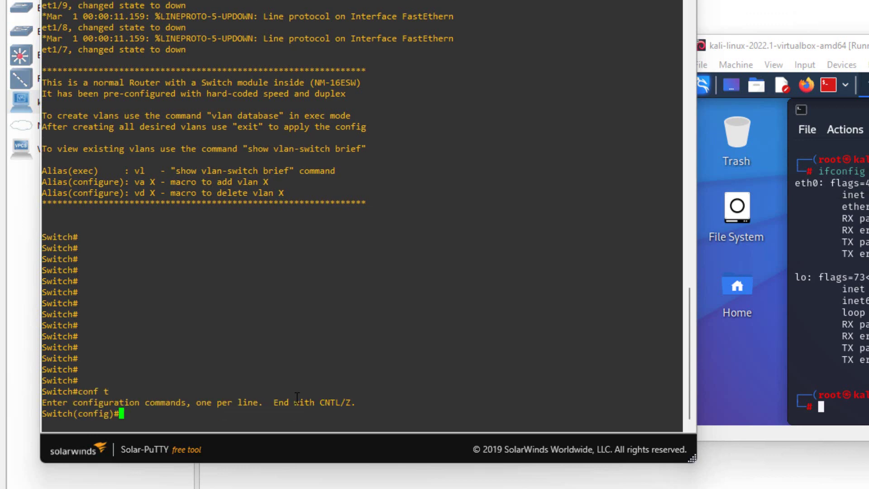
text(end)
key(Return)
key(Return)
key(Return)
key(Return)
key(Return)
key(Return)
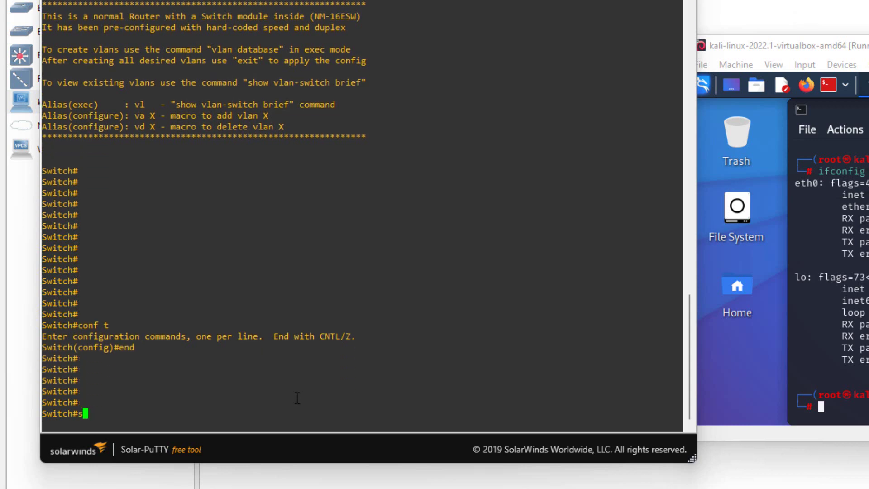
text(sh)
key(BackSpace)
text(ow )
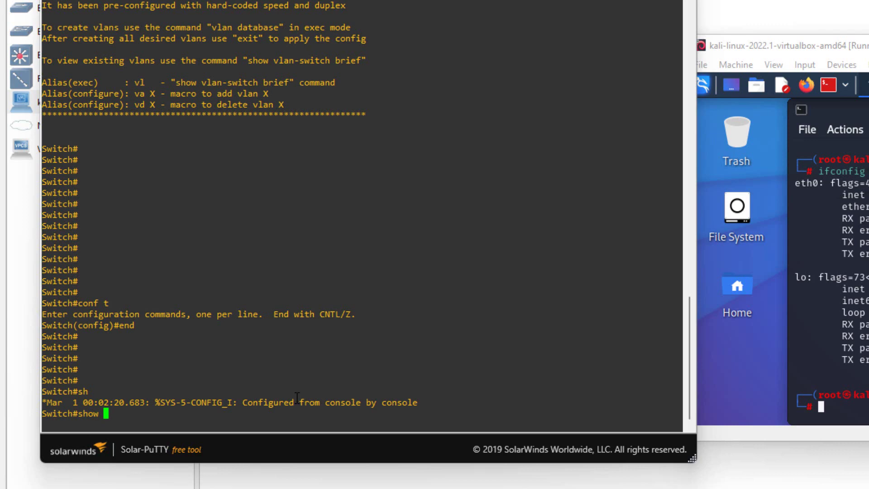
text(ip inter)
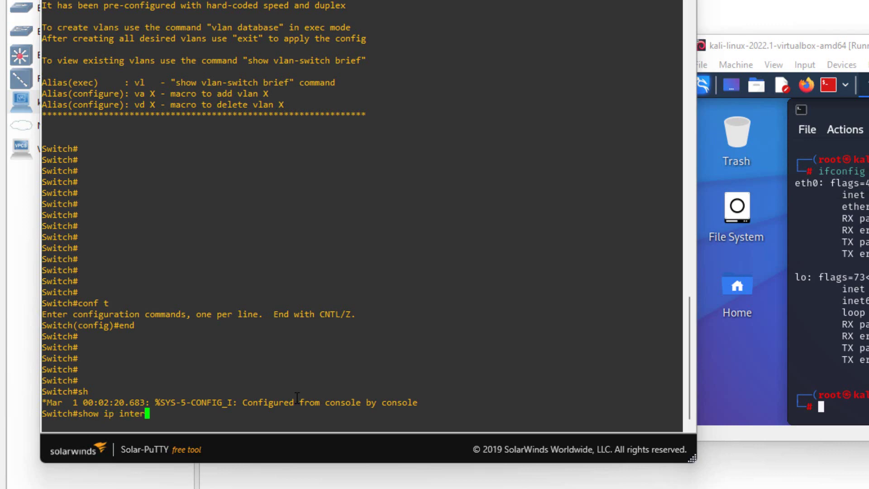